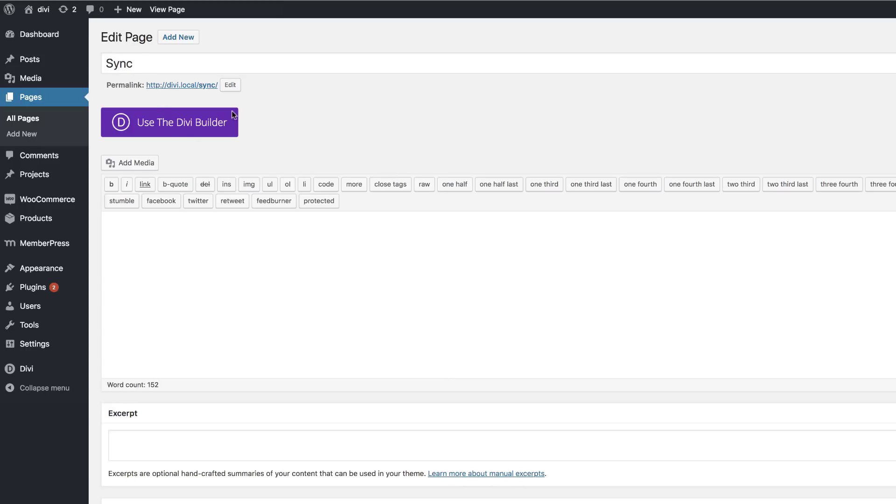
Open the Sync page in the Divi Visual Builder and give its empty row a layout of four equal columns.
click(178, 130)
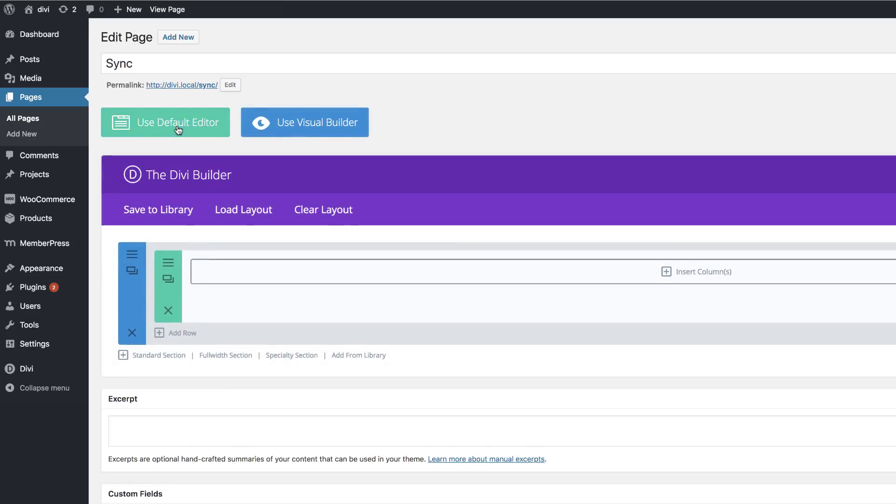
click(310, 126)
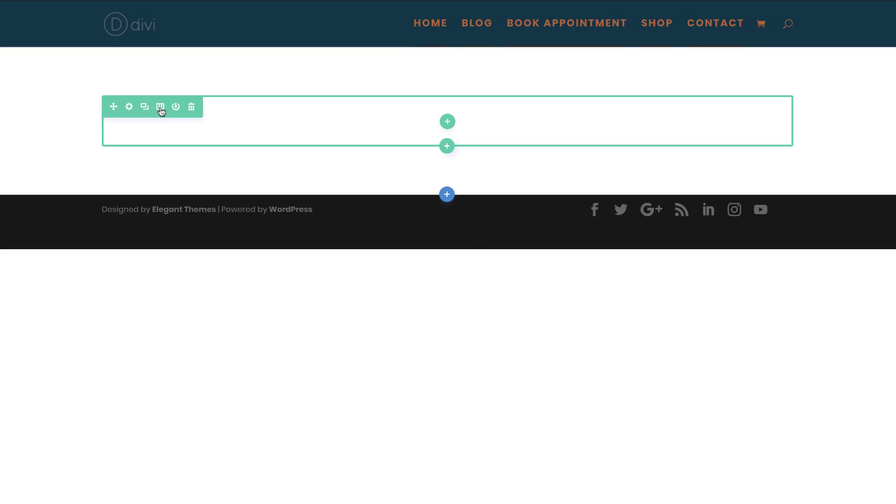
click(162, 108)
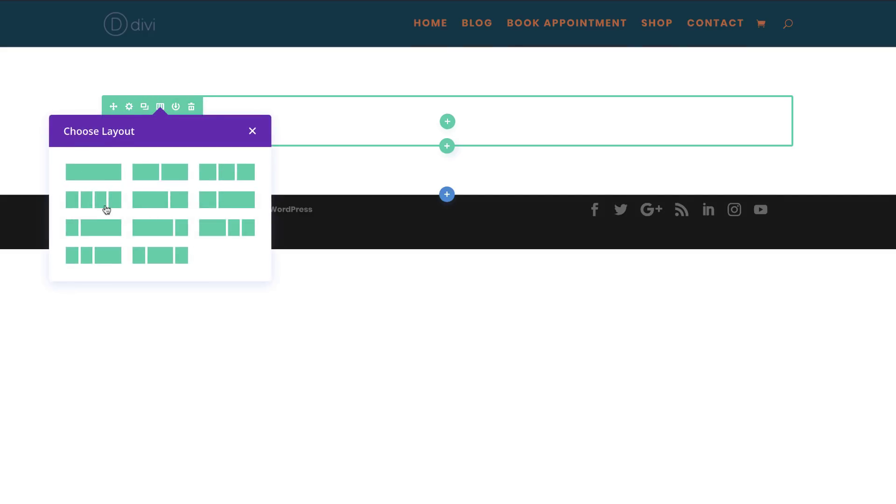
click(101, 203)
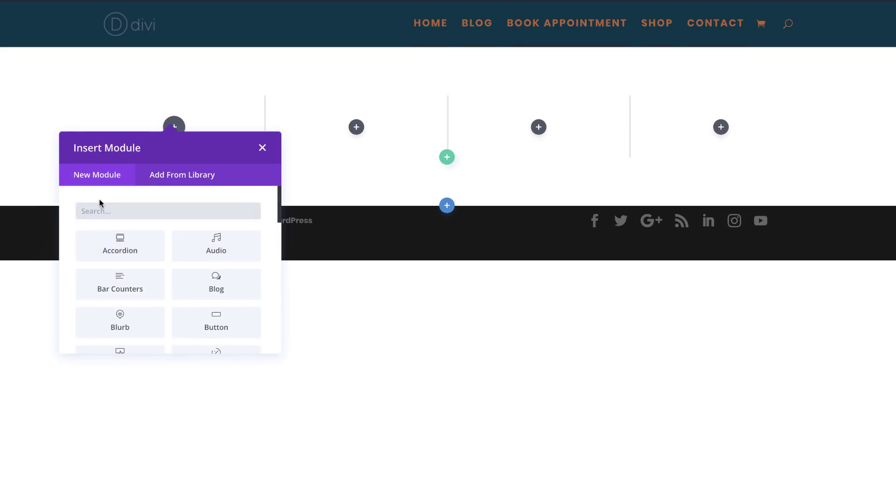
click(263, 148)
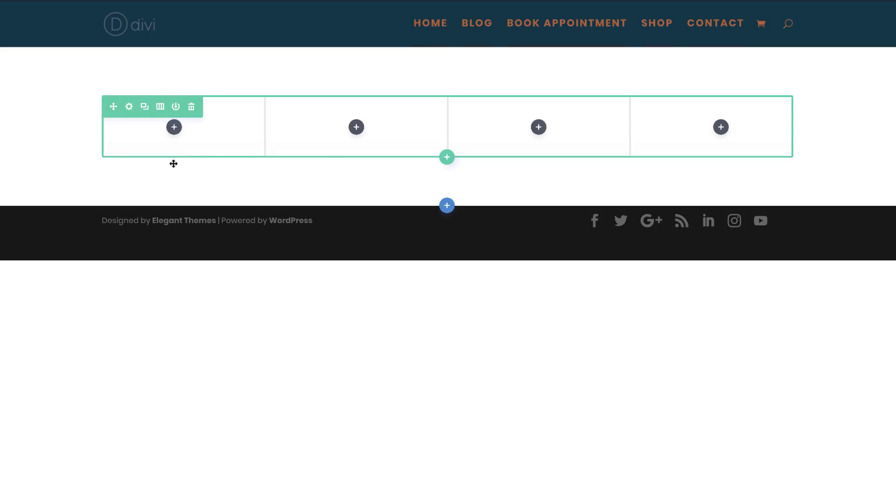
Make the four-column row fullwidth in its sizing settings and save the row settings.
click(130, 107)
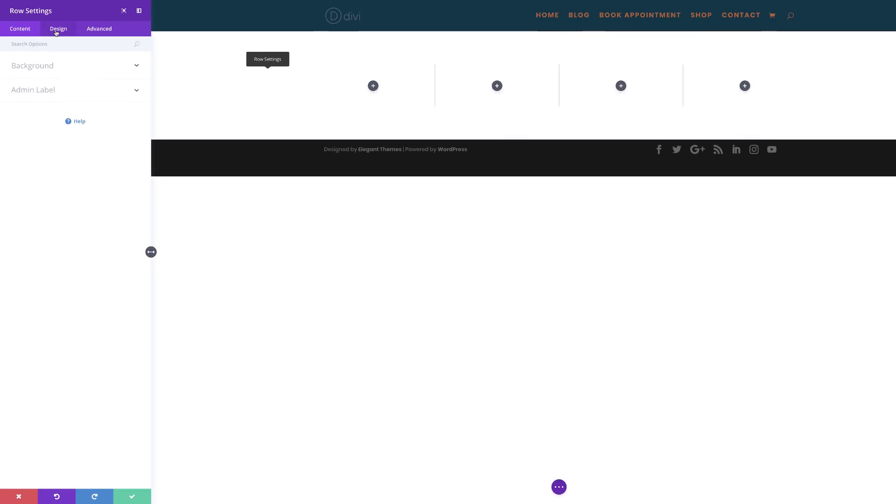
click(57, 30)
click(28, 92)
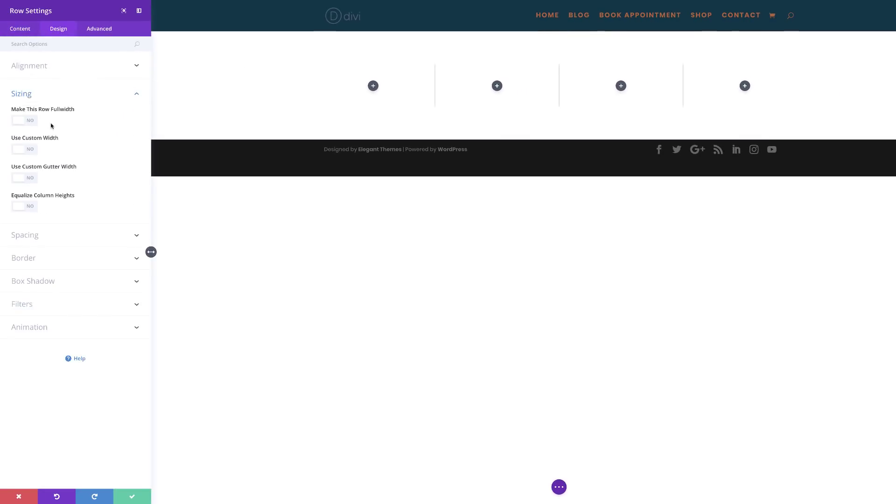
click(31, 122)
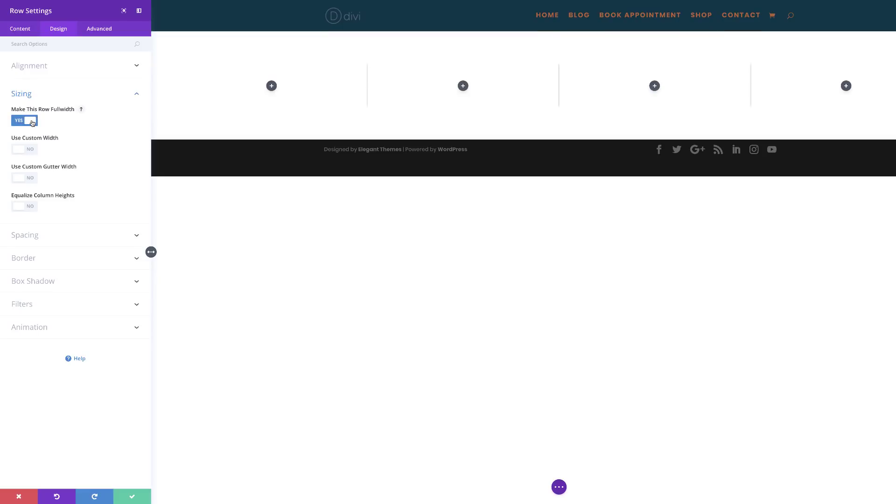
click(132, 498)
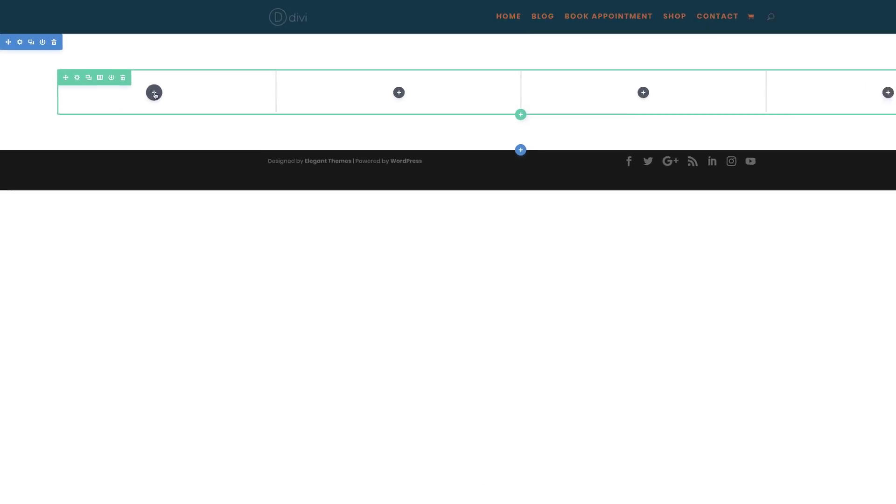
Add an Image module to the row's first column using travel-landscape-21 from the media library, and save it.
click(154, 93)
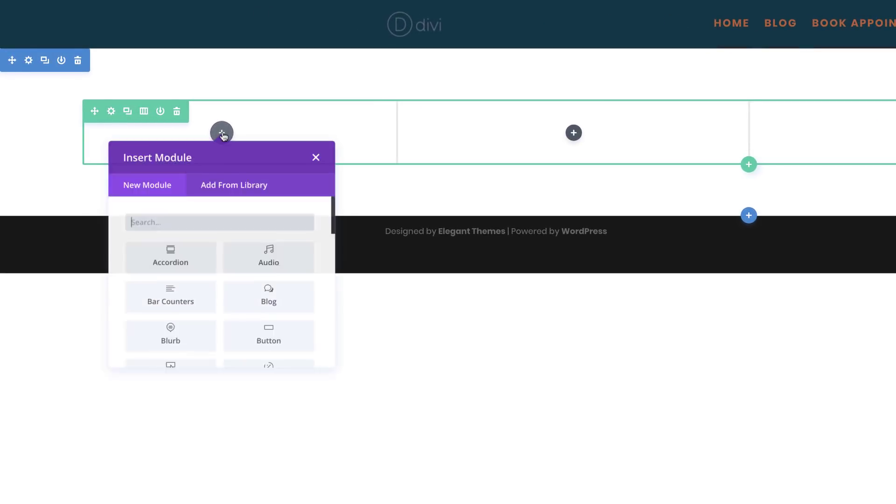
text(ima)
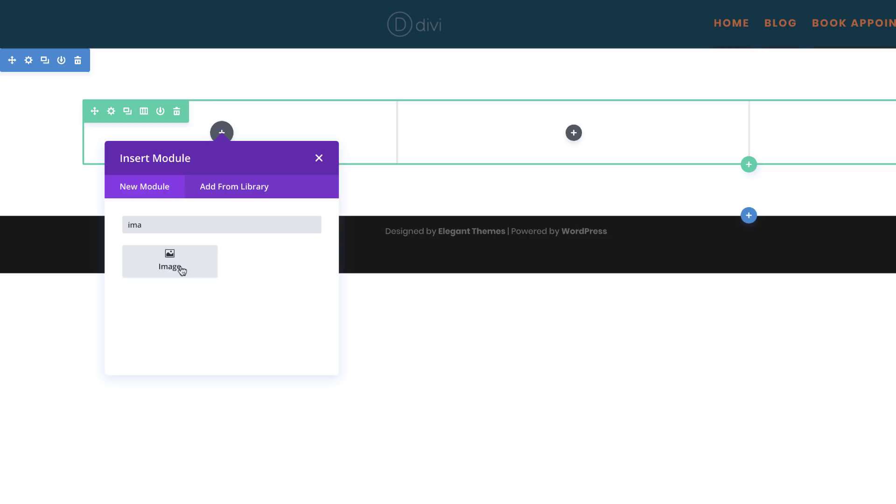
click(178, 264)
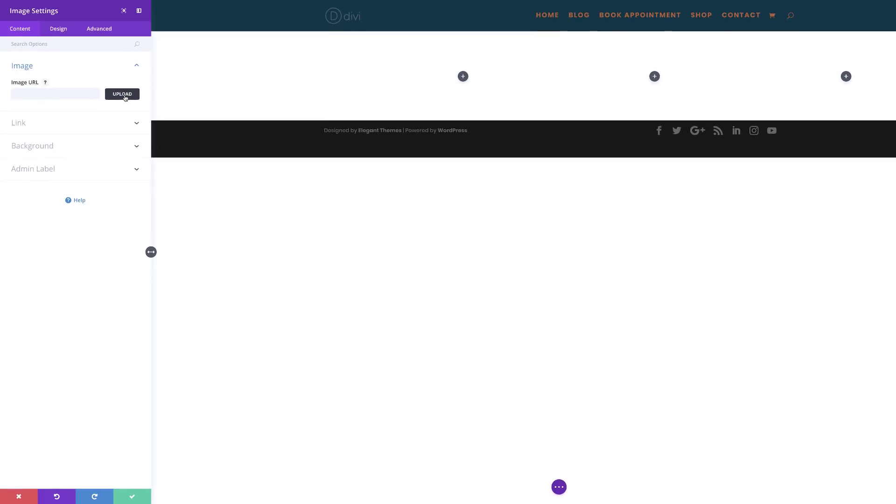
click(123, 95)
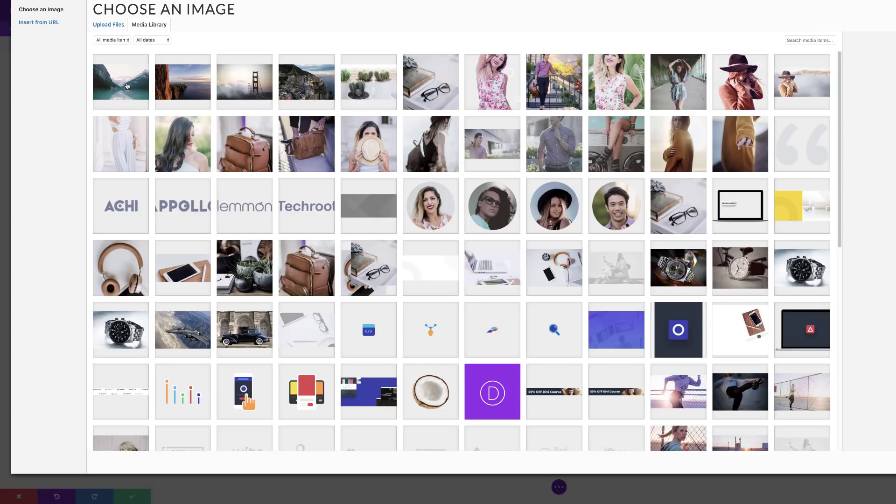
click(190, 90)
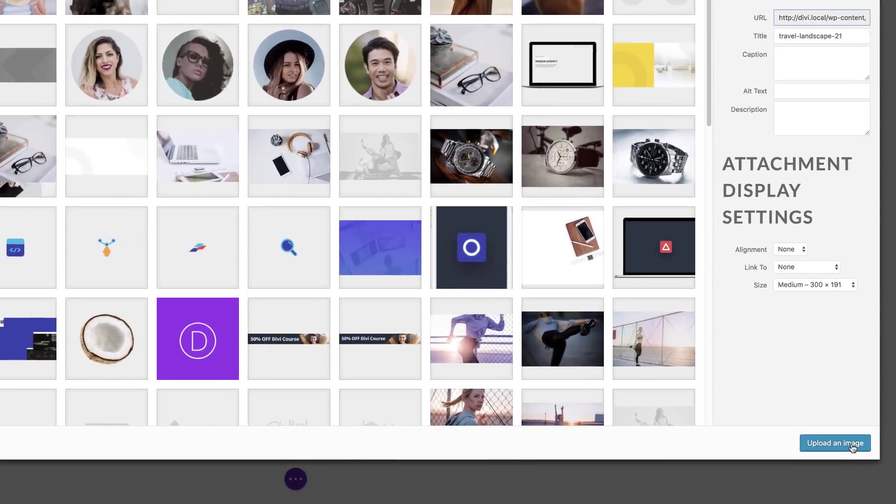
click(851, 445)
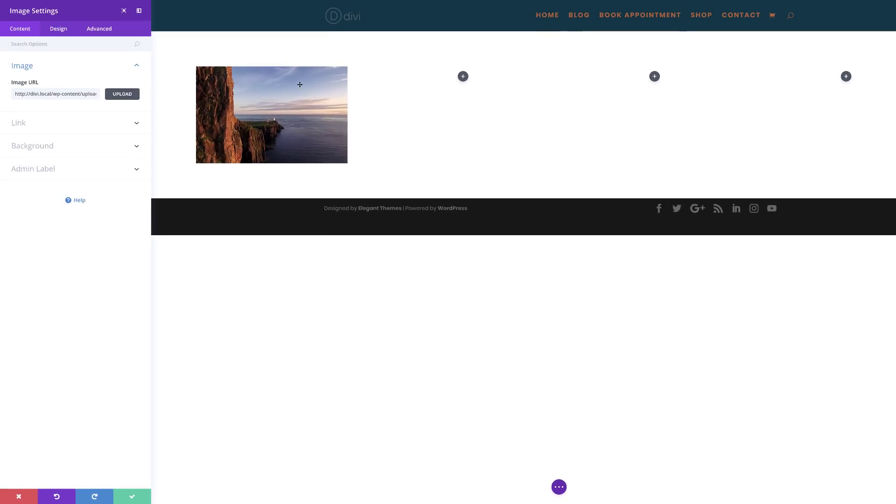
click(133, 498)
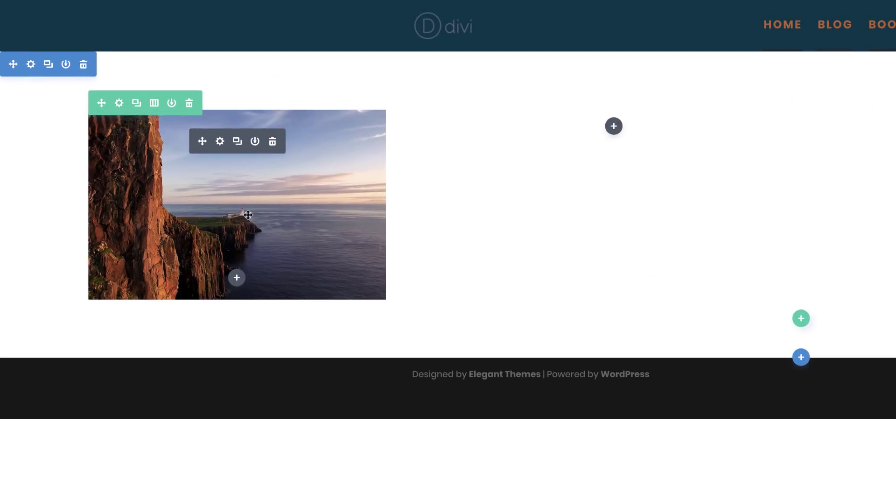
Save the image module to the Divi Library as a global item named "global grid image".
click(256, 142)
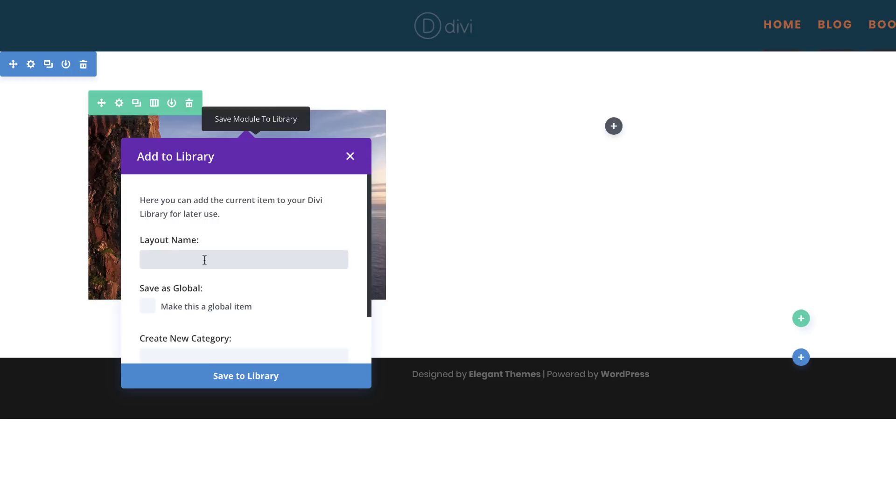
text(global grid image)
click(150, 309)
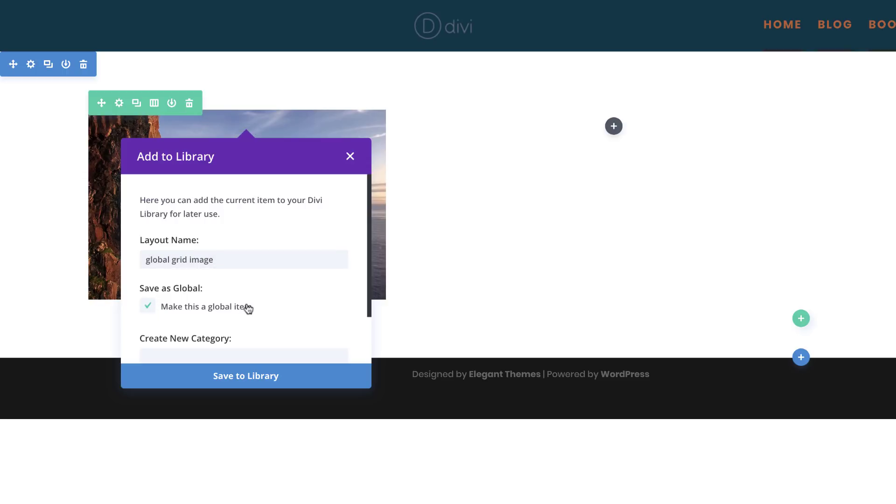
click(238, 378)
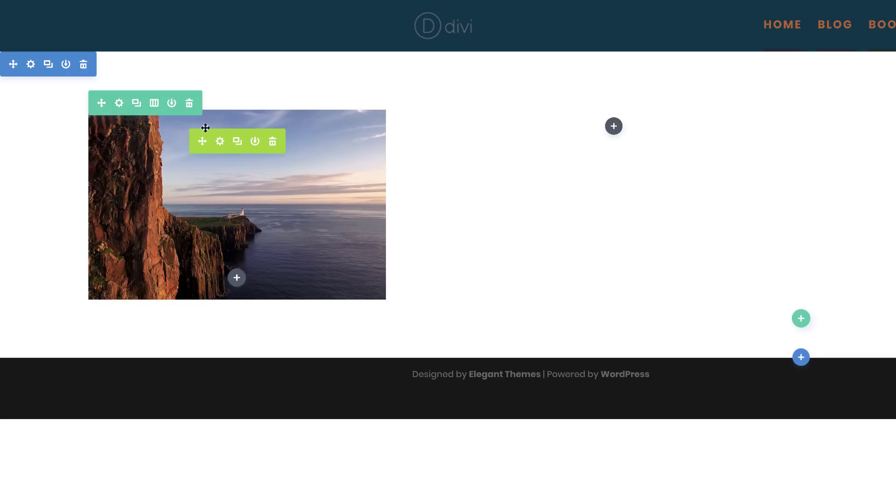
Turn off global syncing for the image module's Image URL and Open in Lightbox options, and save the settings.
click(220, 142)
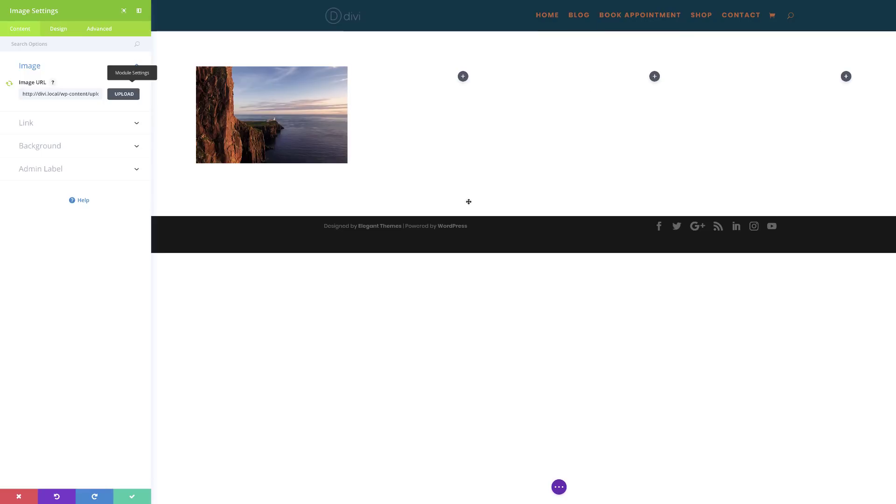
click(9, 86)
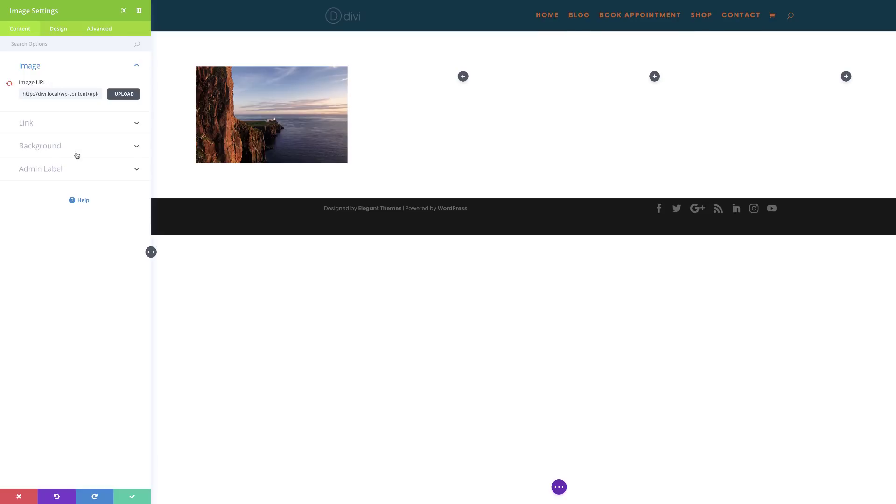
click(63, 124)
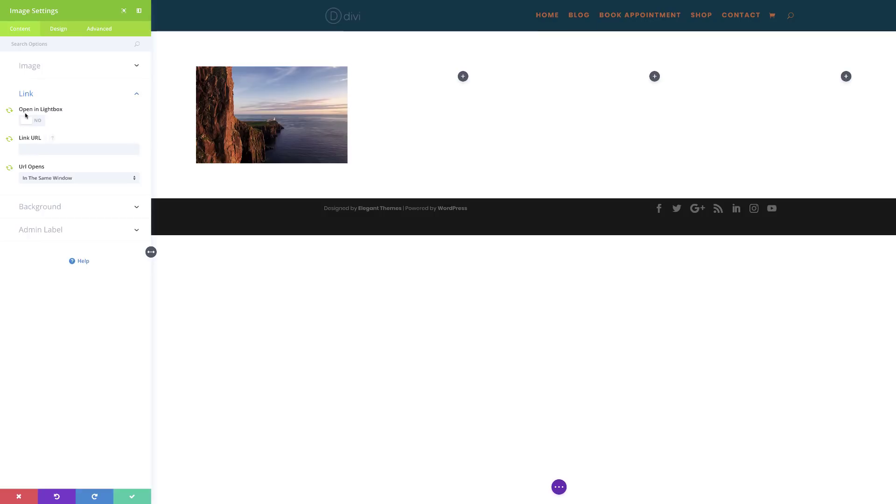
click(10, 111)
click(133, 499)
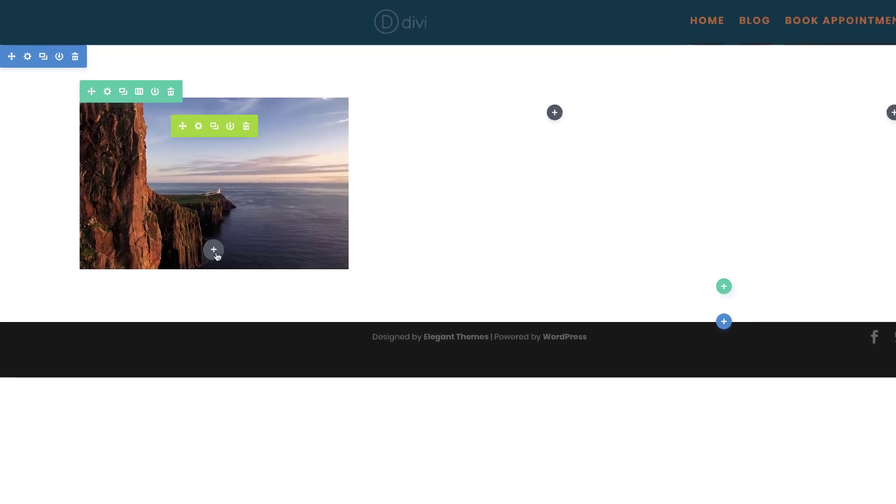
Insert a Call To Action module below the image in the first column.
click(142, 168)
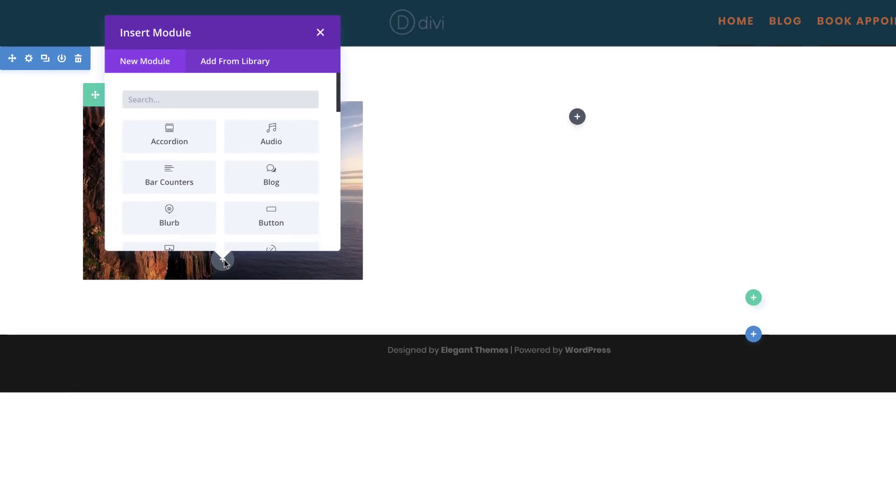
text(ca)
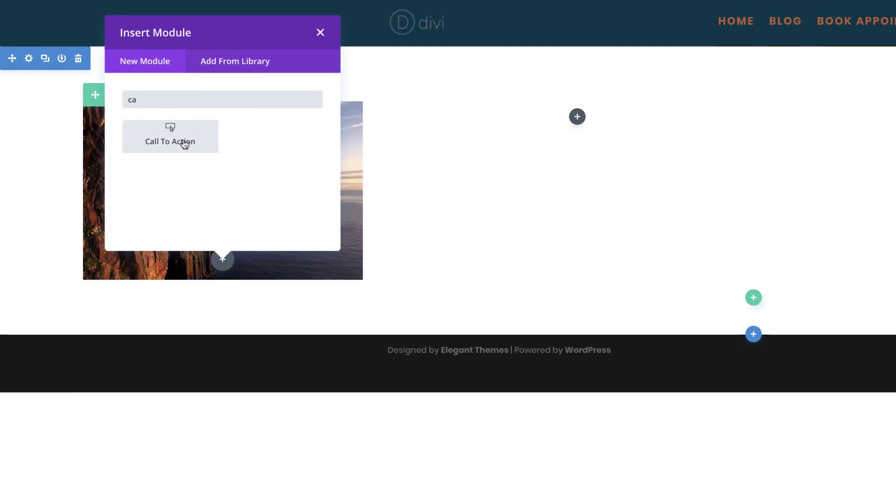
click(184, 145)
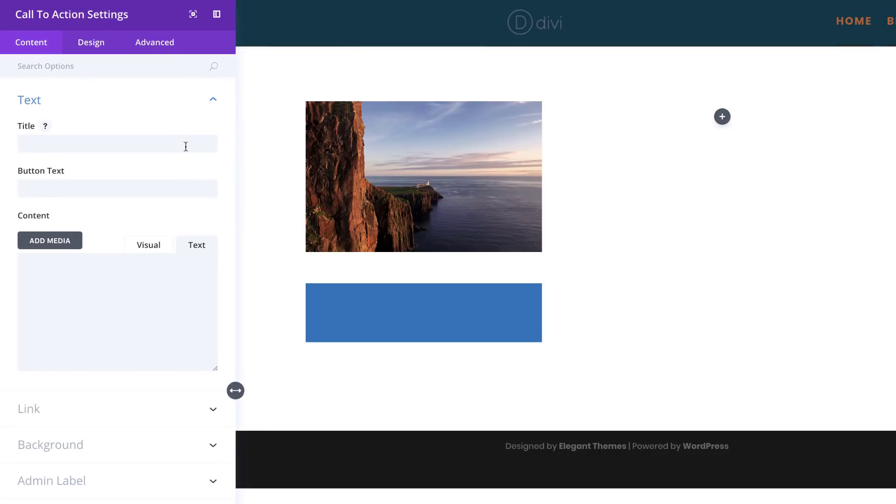
Fill in the call to action's title "Lorem ipsum dolor", button text "Learn More" and body paragraph beginning "Morbi in sem quis dui placerat ornare.".
click(186, 147)
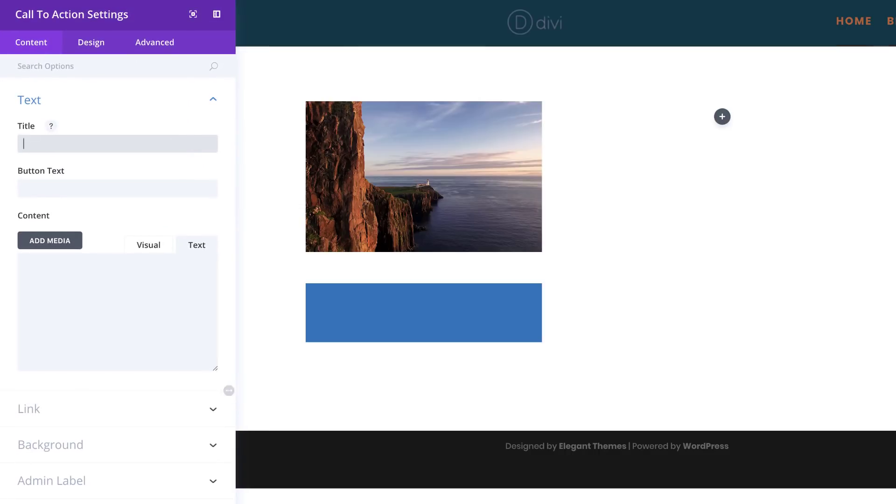
text(Lorem ipsum dolor)
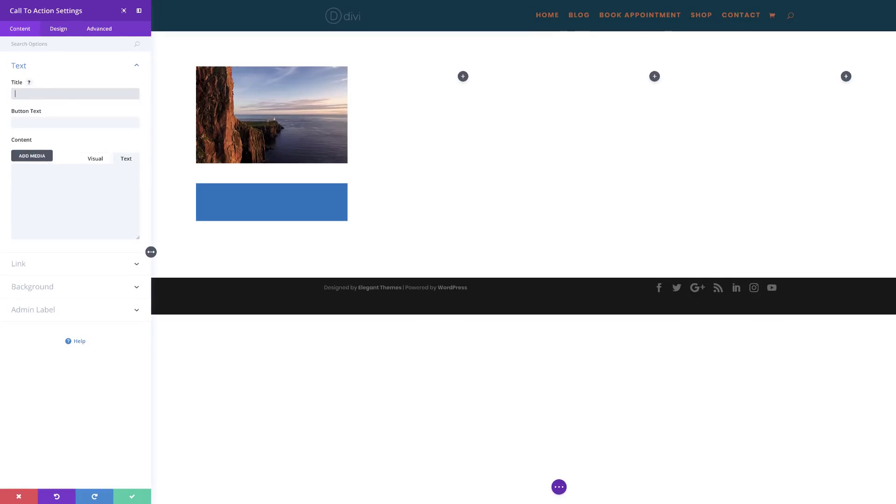
key(BackSpace)
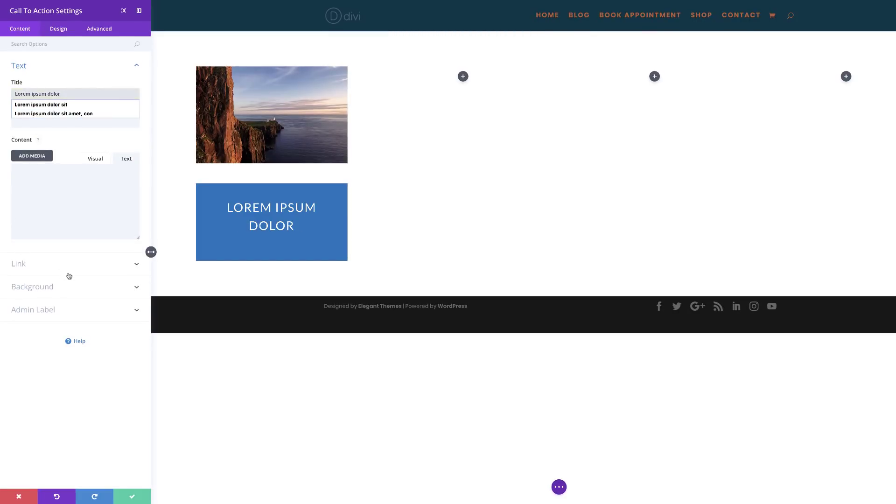
click(25, 121)
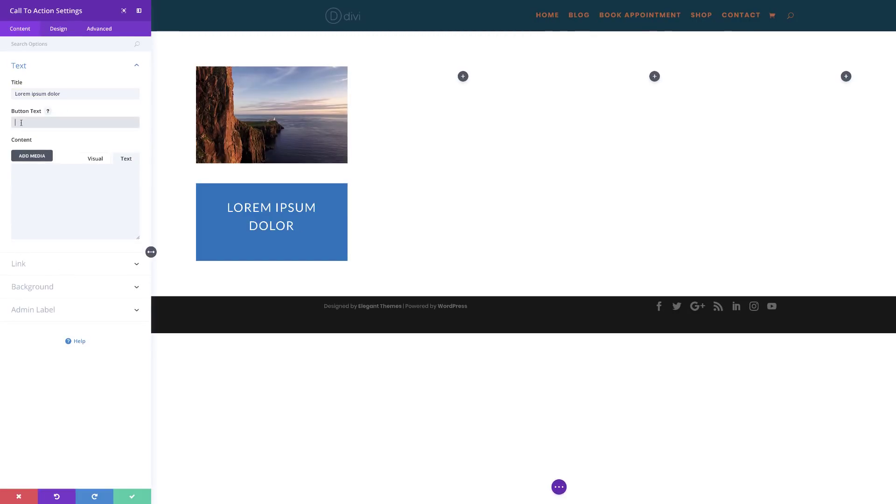
text(Leran More)
click(25, 174)
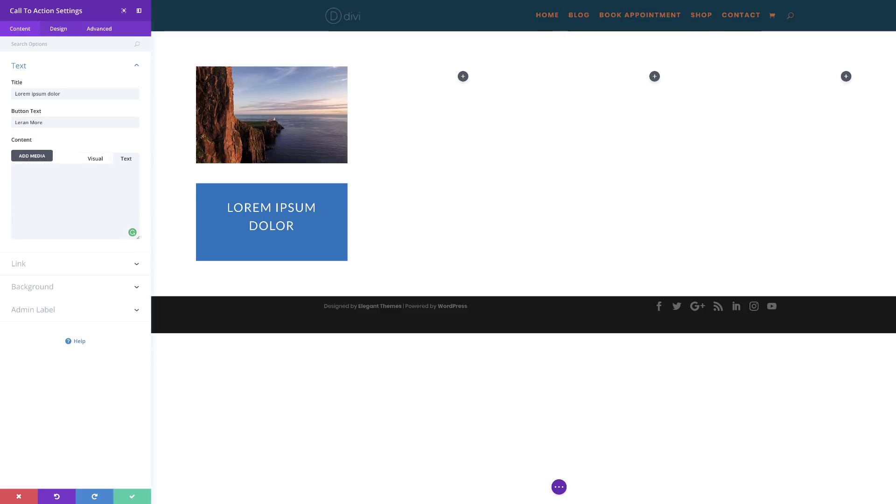
text(Morbi in sem quis dui placerat ornare. Pellentesque odio nisi, euismod in, pharetra a, ultricies in, diam. Sed arcu. Cras consequat.)
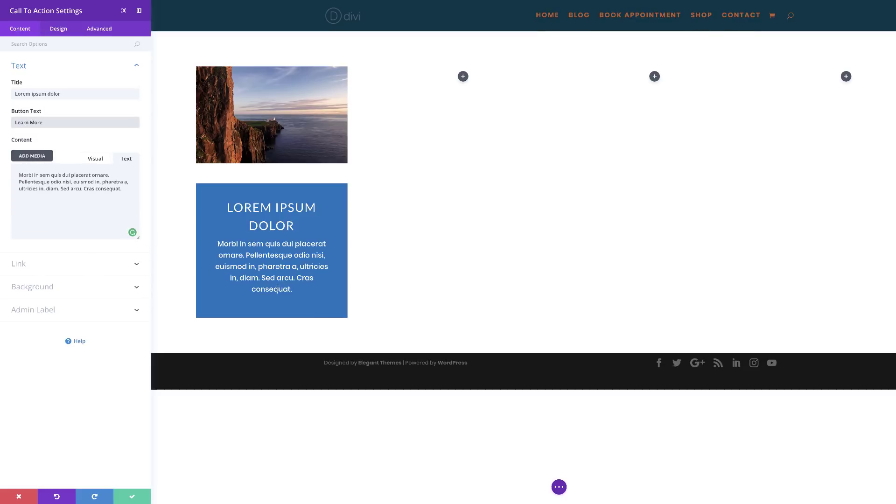
Set the call to action's button URL to the placeholder "#".
click(25, 266)
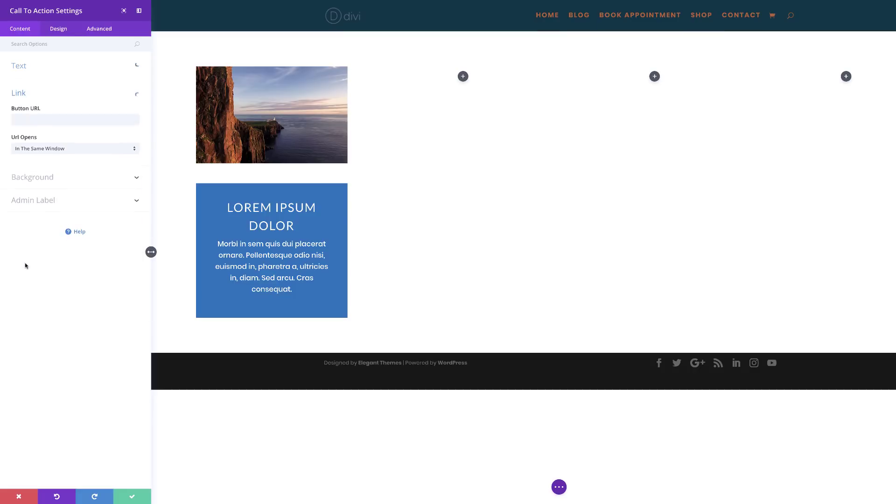
click(28, 121)
text(#)
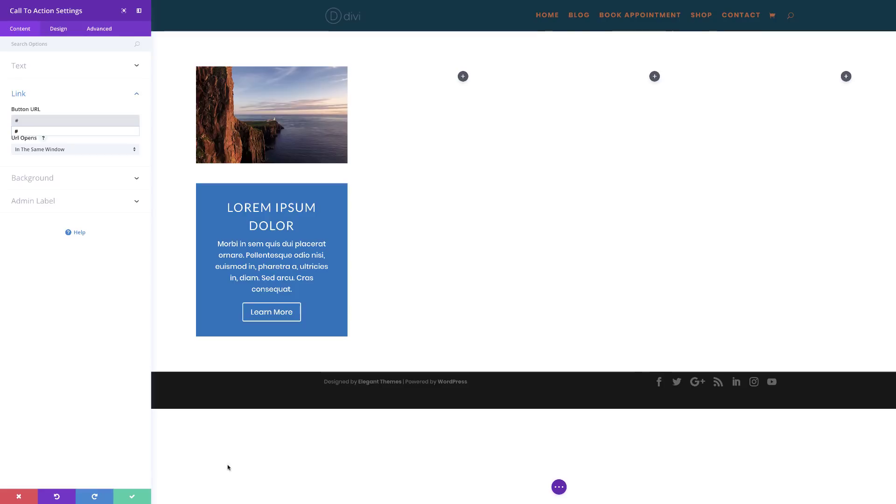
click(250, 318)
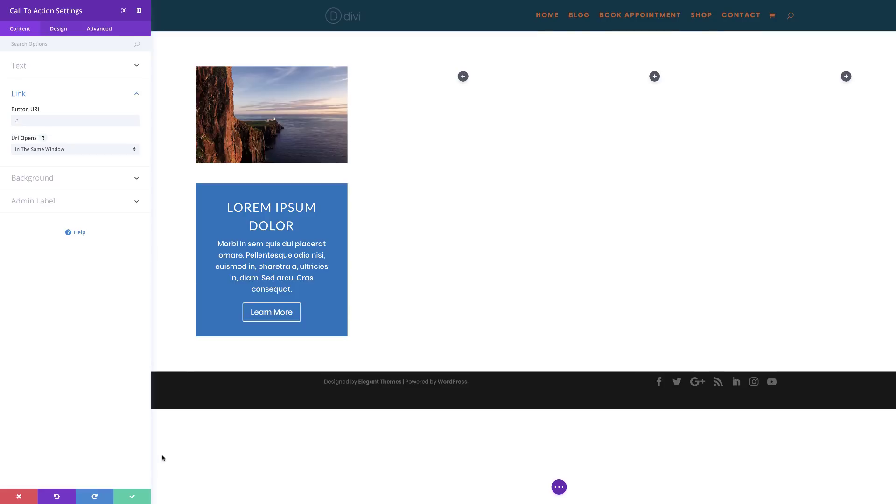
Save the call to action's settings and add the module to the library as a global item named "global grid CTA".
click(133, 499)
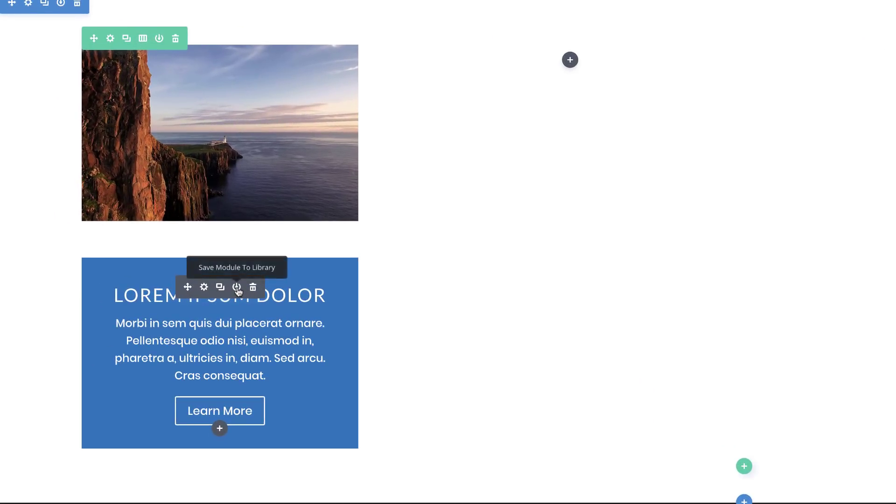
click(237, 289)
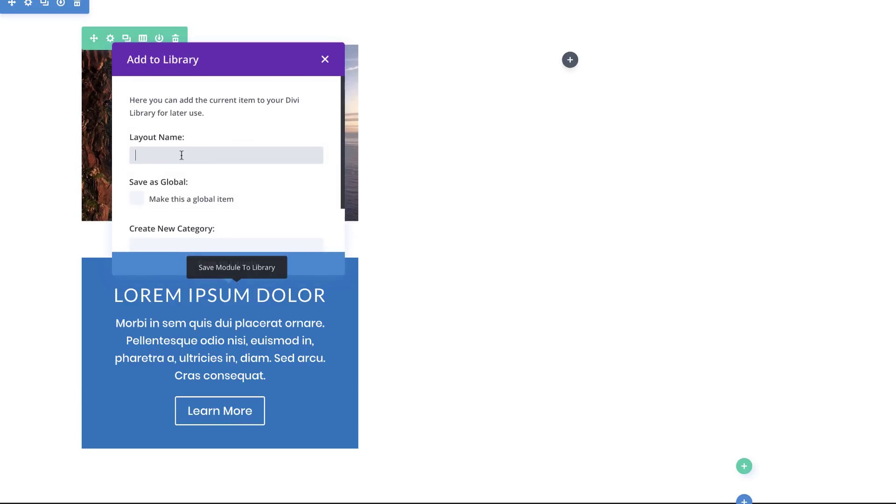
click(182, 156)
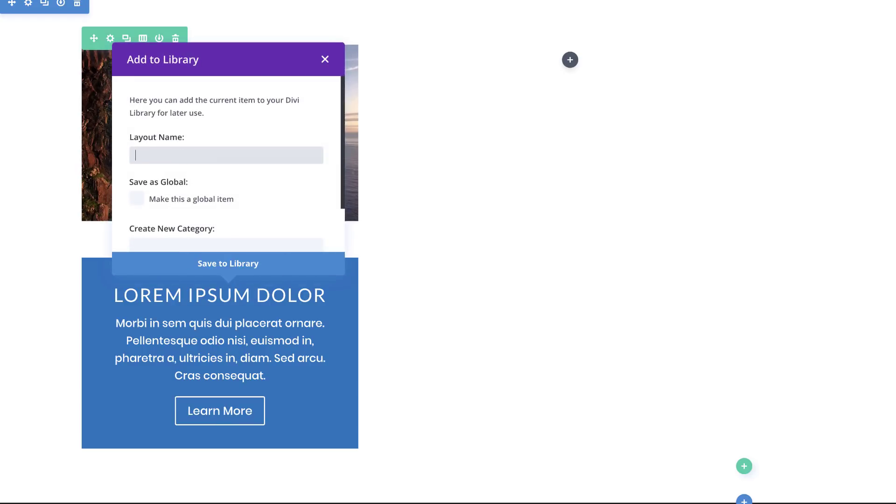
text(global grid CTA)
click(138, 199)
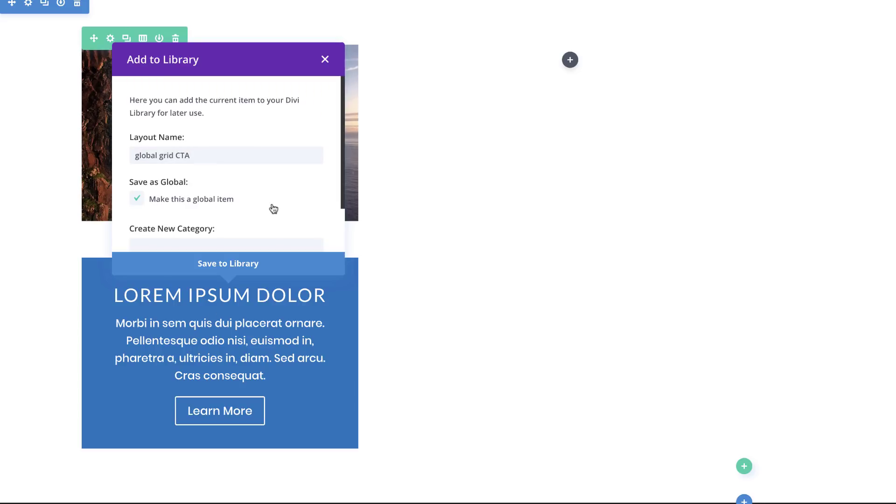
click(236, 263)
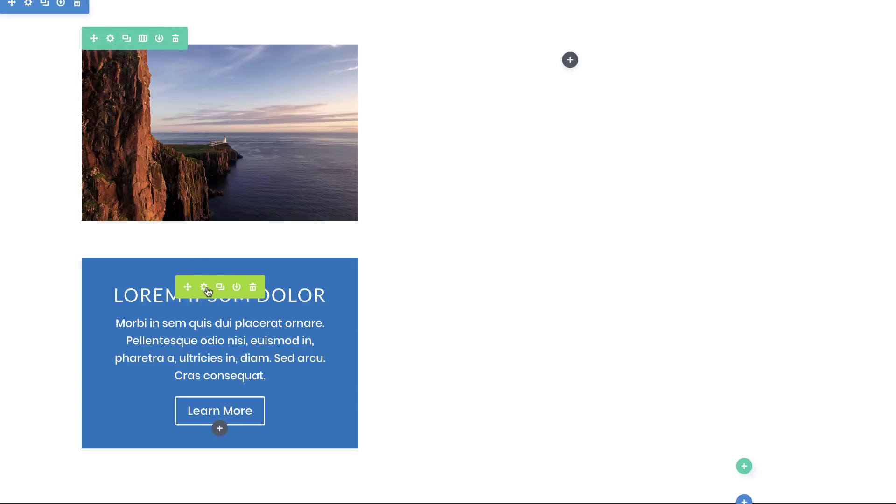
Turn off global syncing for the call to action's Title, Button Text, Content and Button URL, and save the settings.
click(204, 287)
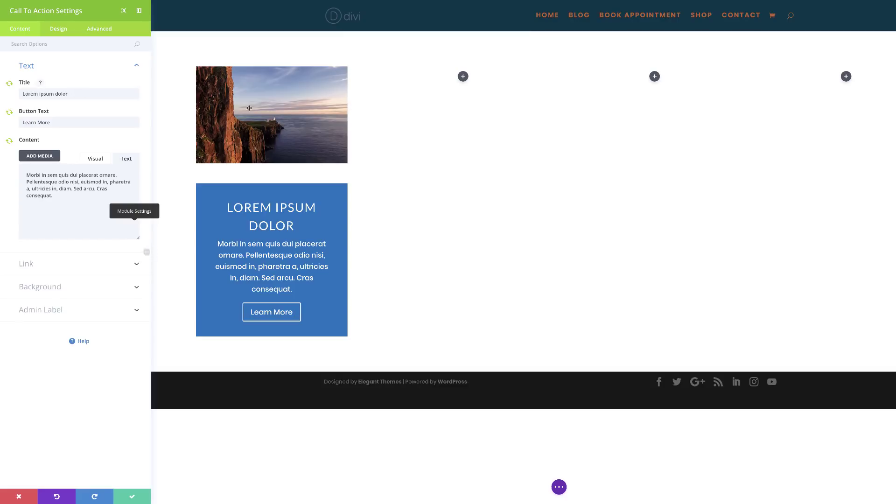
click(10, 88)
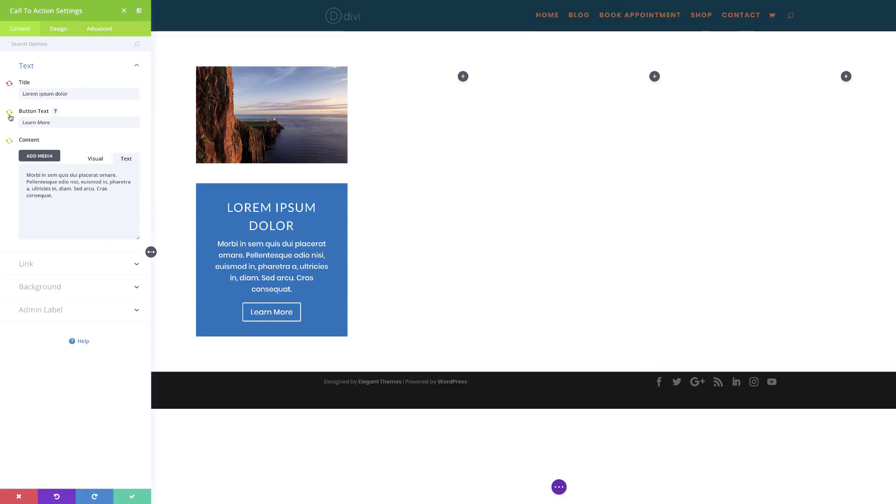
click(9, 112)
click(10, 141)
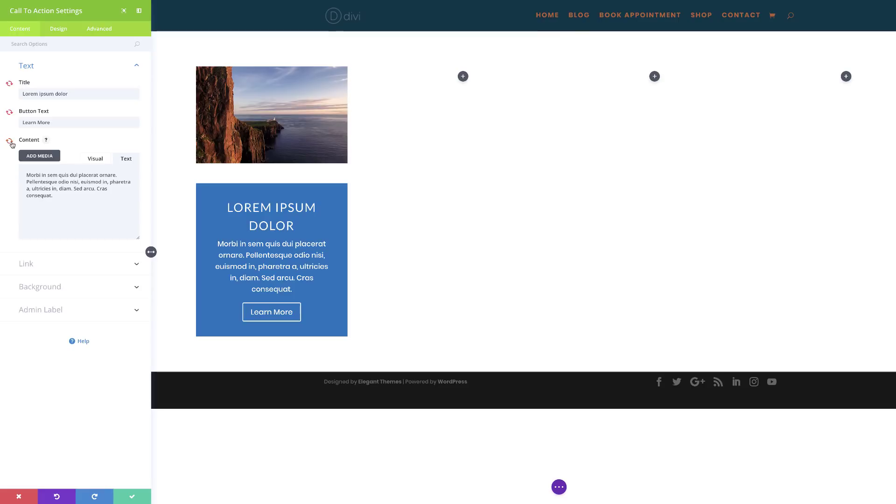
click(46, 264)
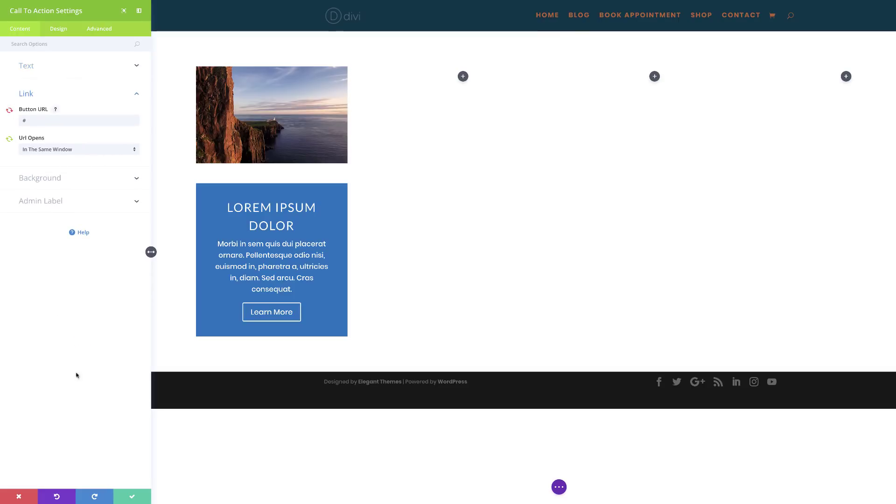
click(133, 497)
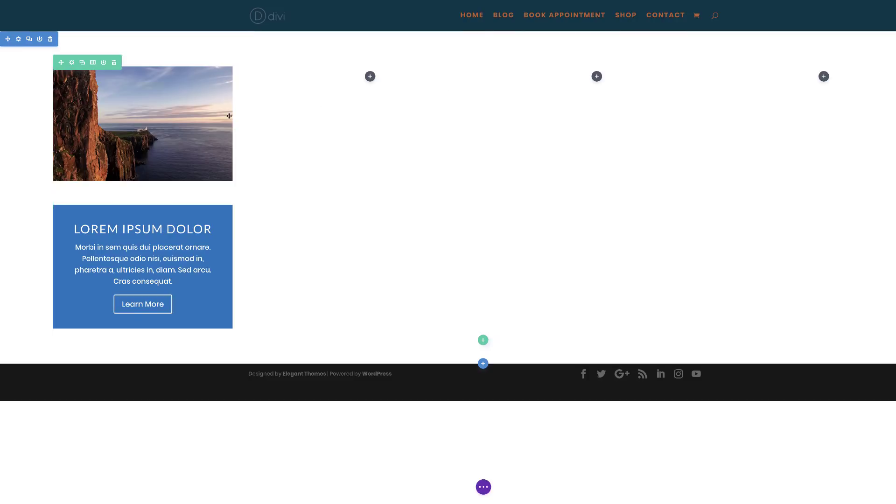
Copy the global image and call to action modules into the second, third and fourth columns.
mouse_move(124, 86)
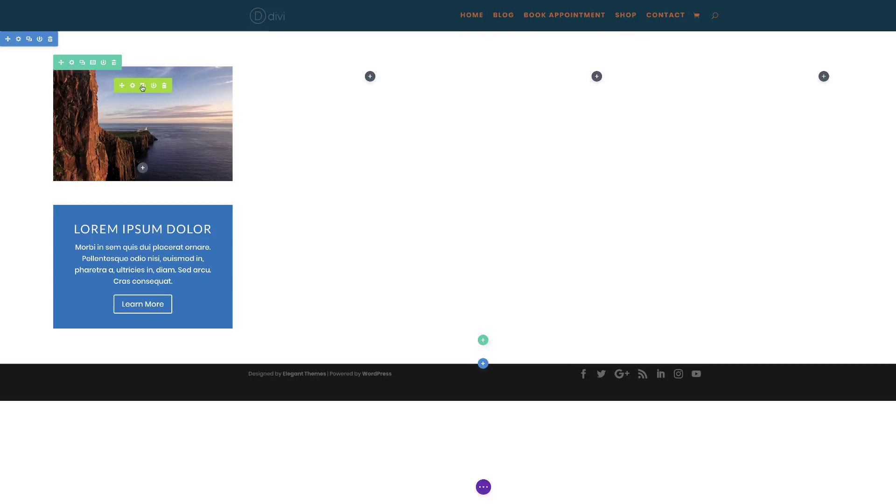
click(142, 86)
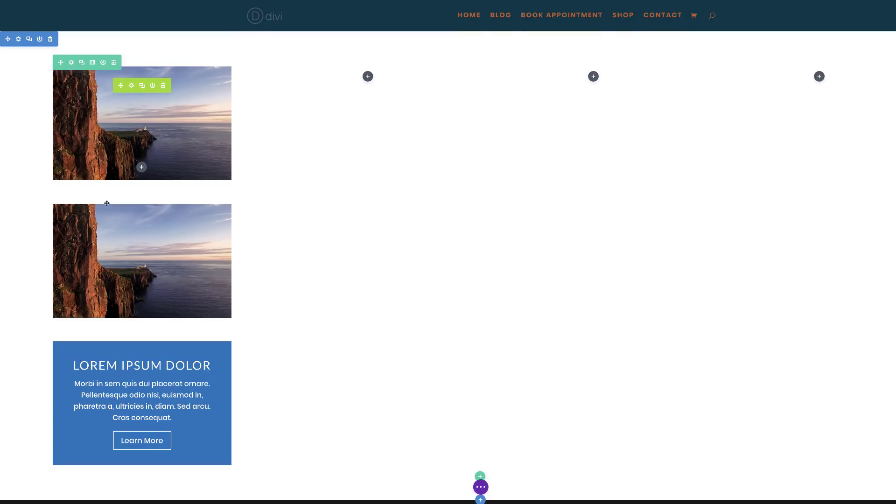
drag(120, 223, 339, 103)
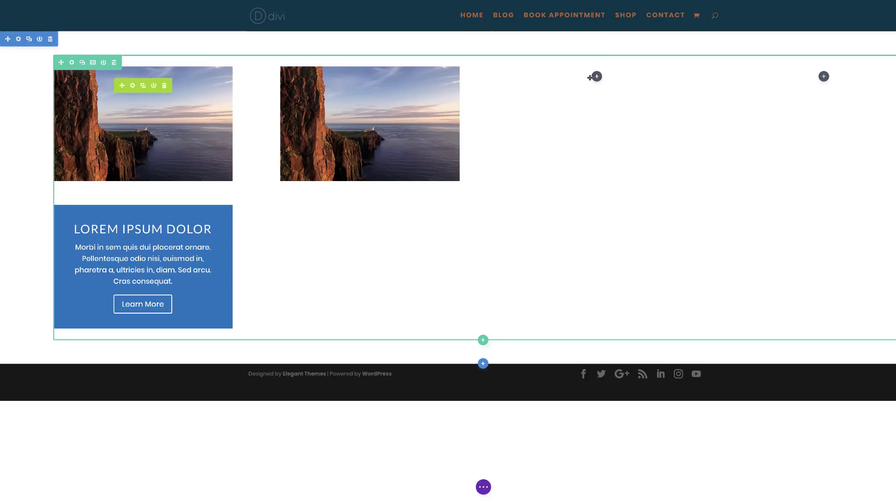
key(ctrl+v)
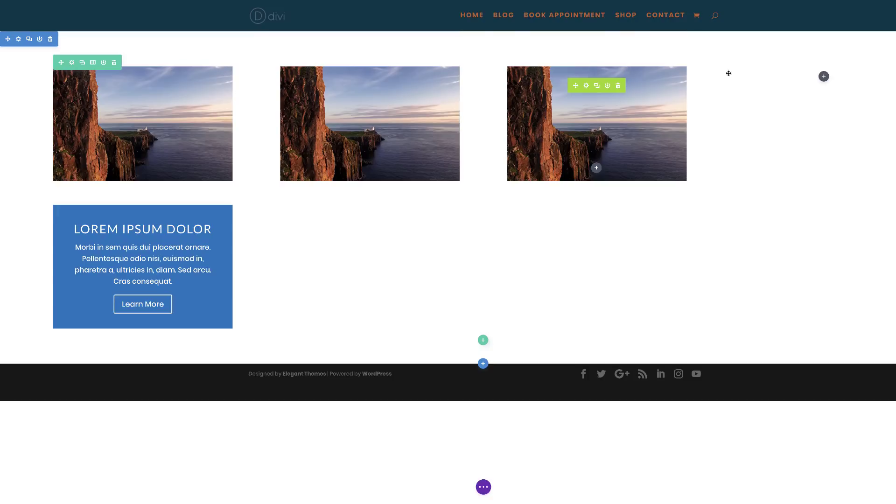
click(824, 76)
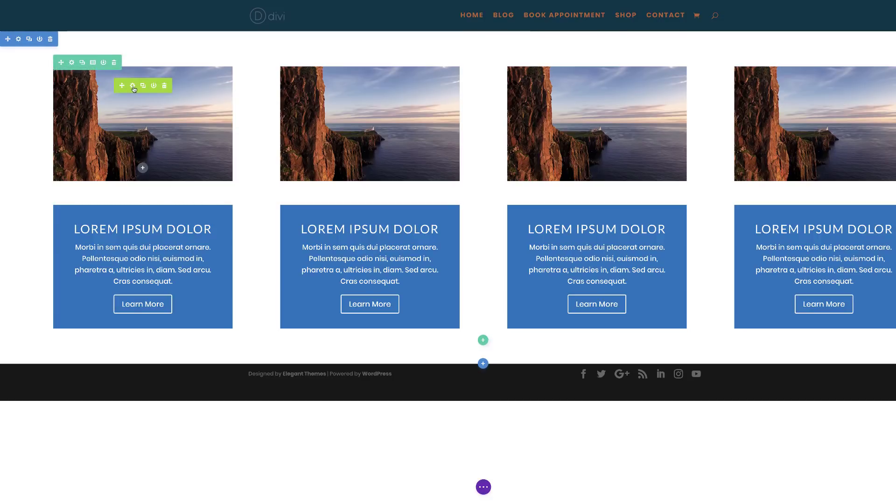
Turn off Show Space Below The Image for the first column's image module and save the settings.
click(133, 86)
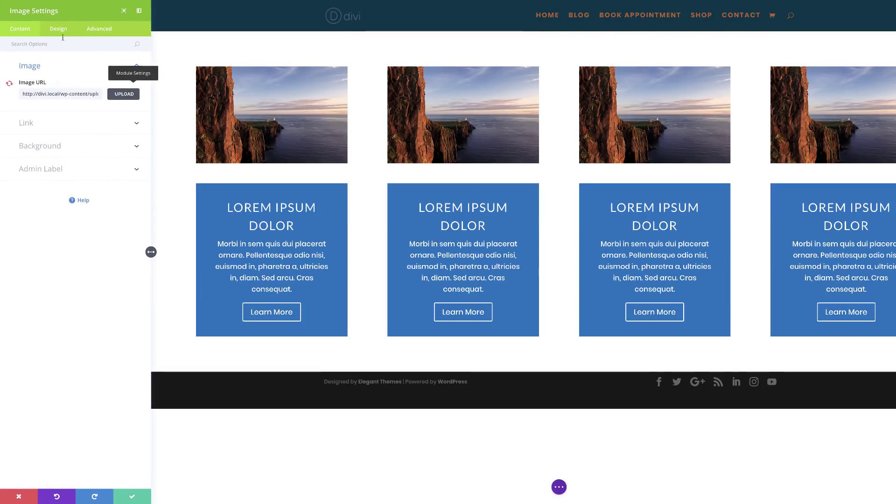
click(59, 29)
click(41, 92)
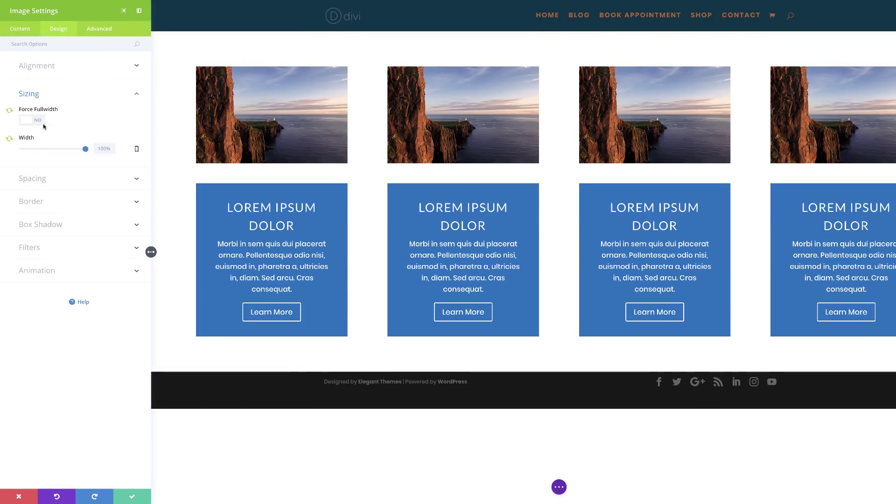
click(44, 180)
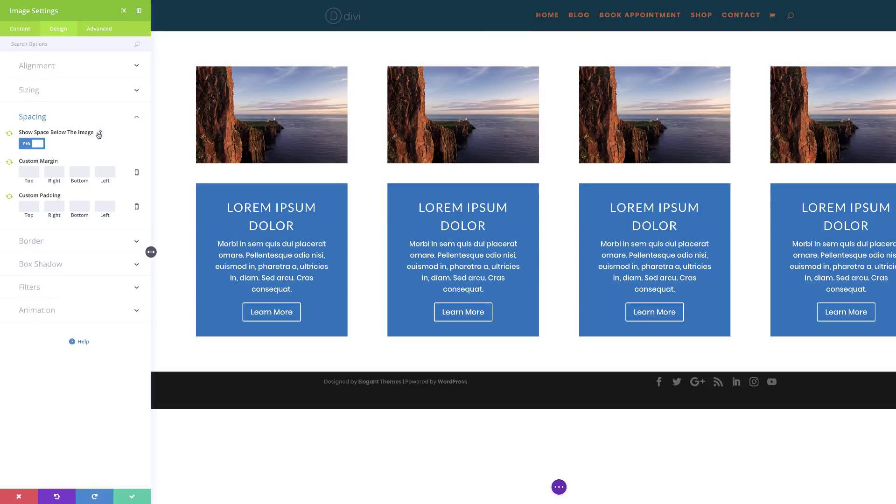
click(27, 148)
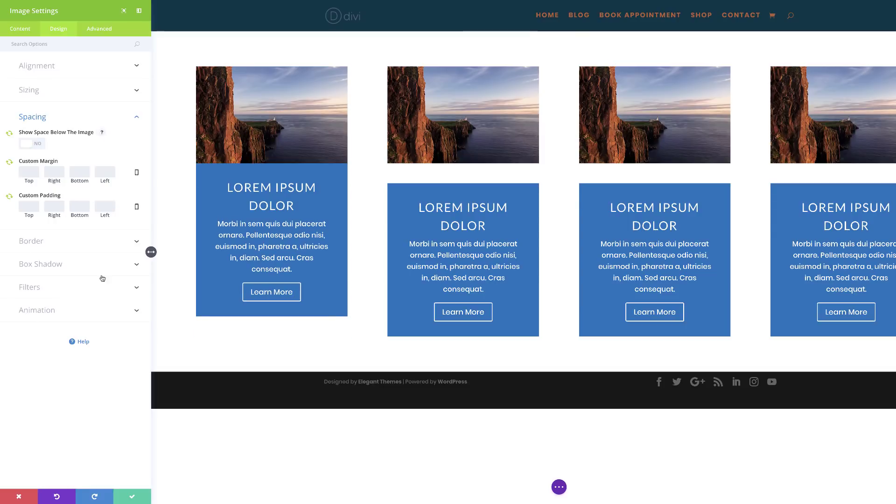
click(132, 498)
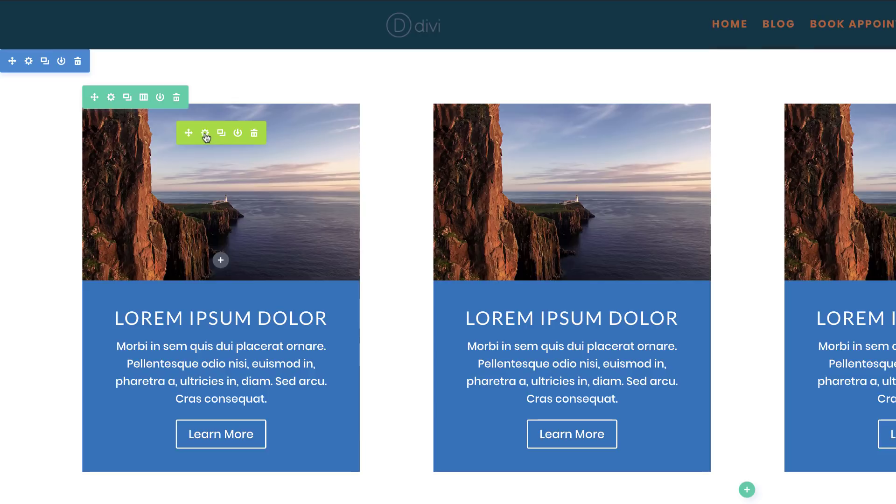
Give the first column's image the solid lower-right offset box shadow preset, with horizontal and vertical positions of -20px.
click(205, 135)
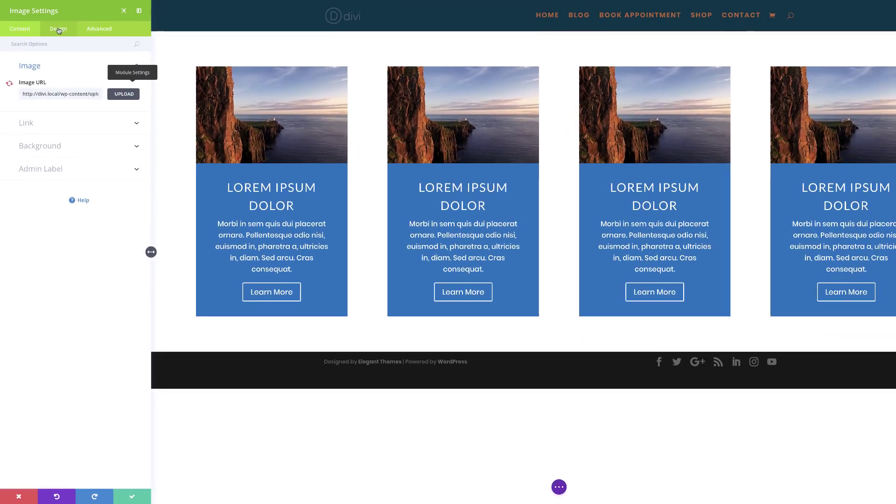
click(59, 29)
click(54, 159)
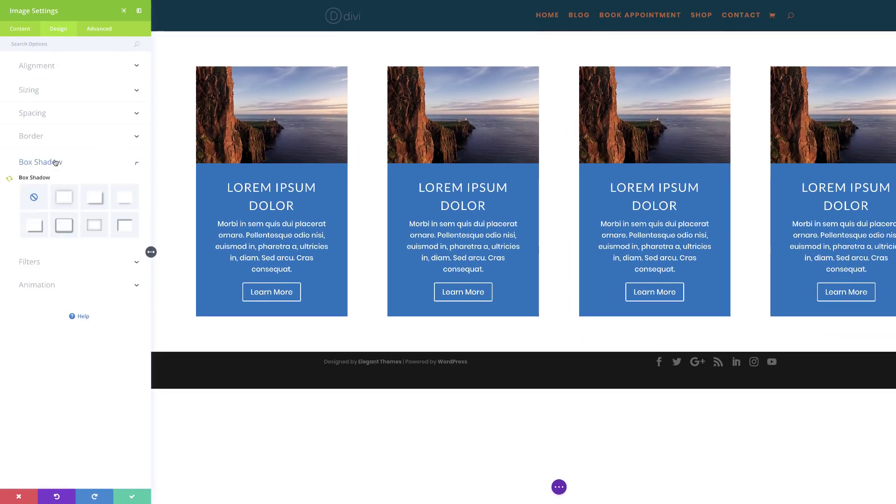
click(39, 227)
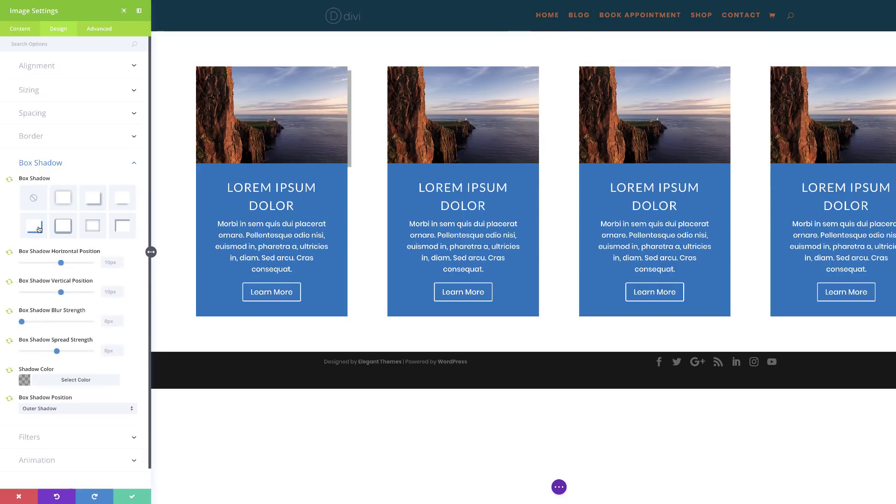
click(110, 262)
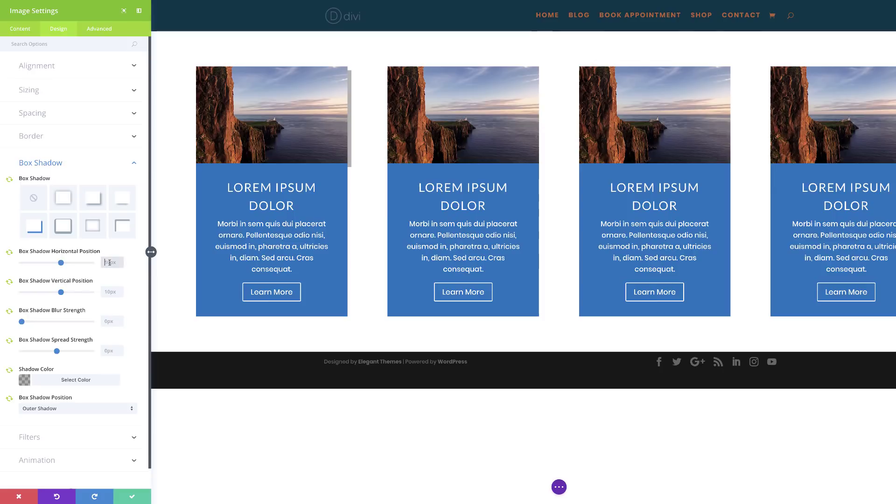
text(-20px)
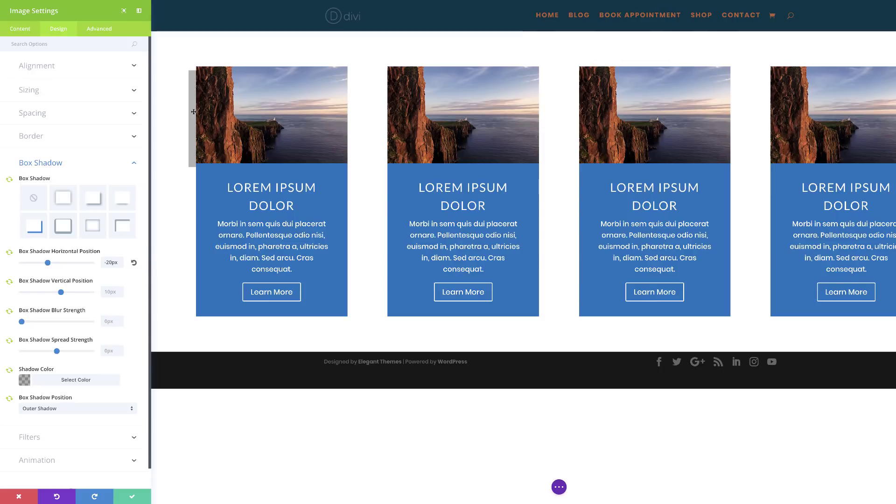
click(112, 292)
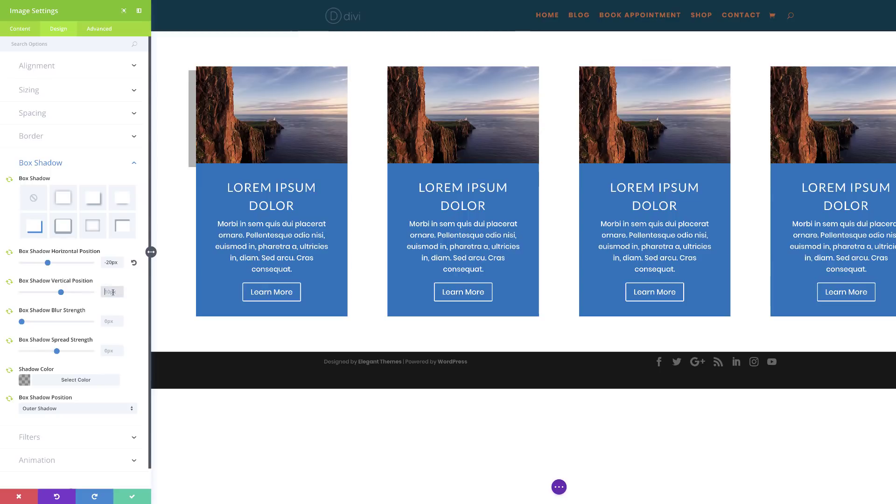
text(-)
click(111, 303)
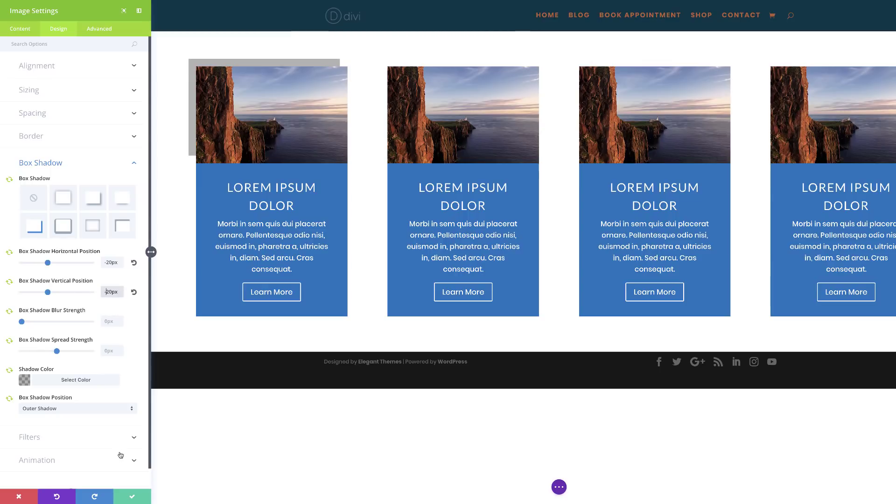
Set the image's box shadow color to #379e94 and save the settings.
click(25, 381)
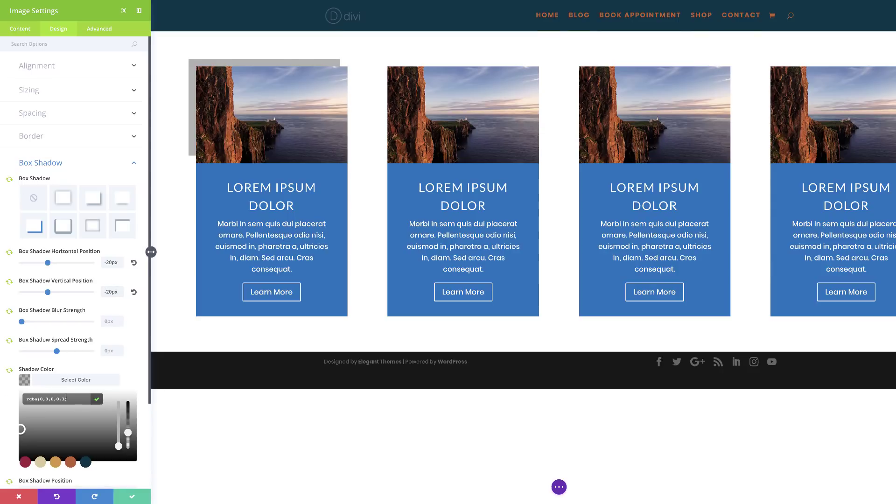
click(71, 400)
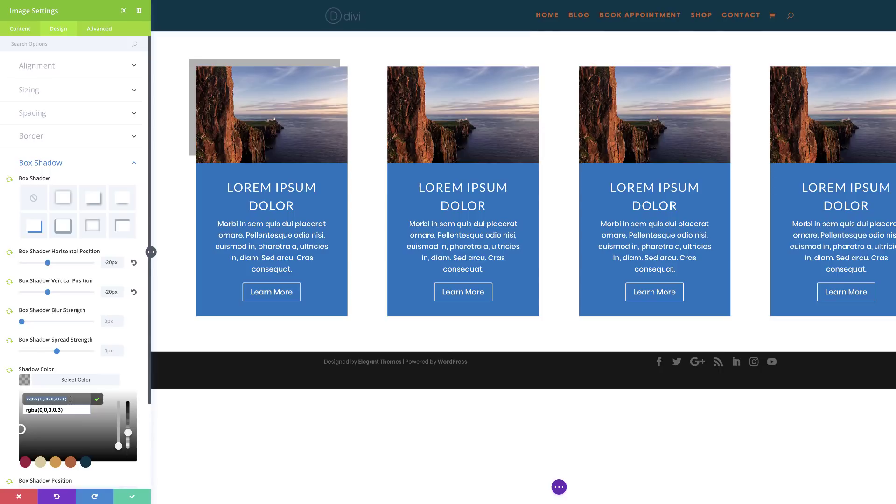
text(#379e94)
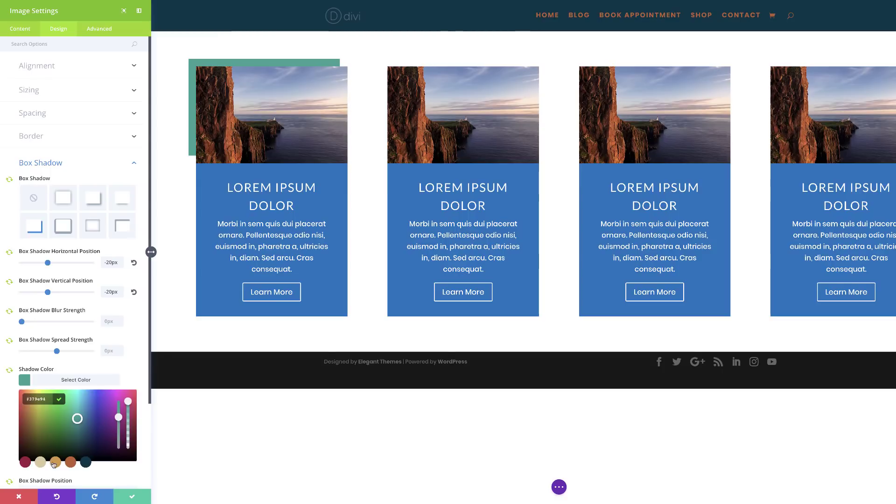
click(132, 498)
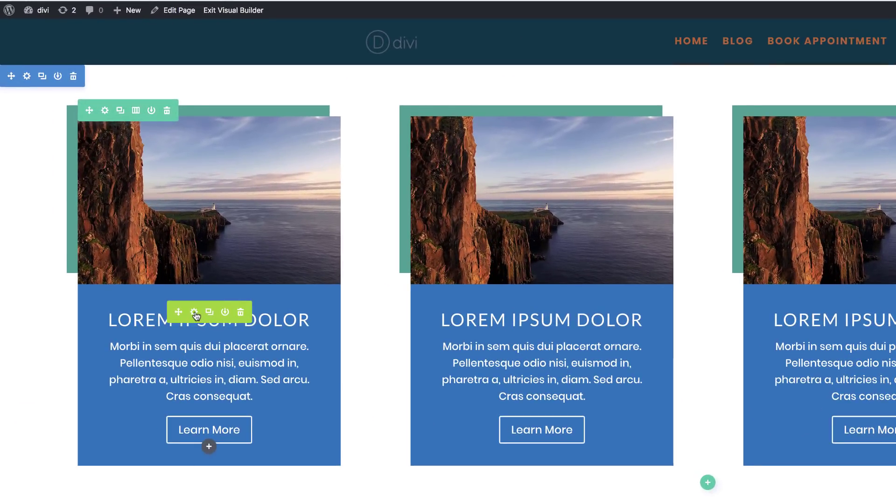
Give the first column's call to action the solid lower-right offset box shadow preset, with horizontal and vertical positions of 20px.
click(197, 316)
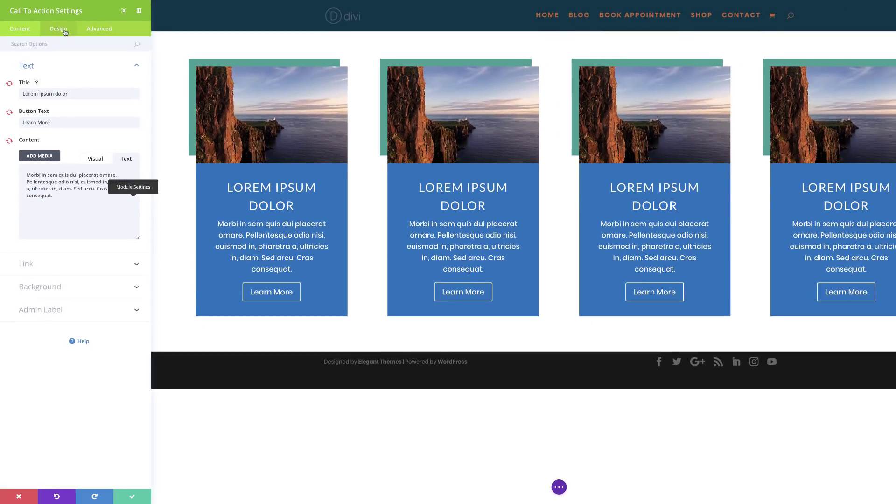
click(62, 29)
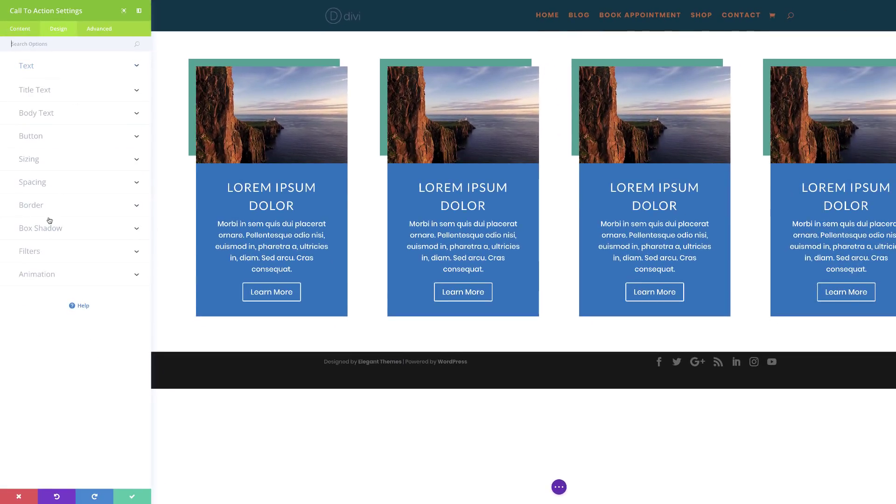
click(55, 232)
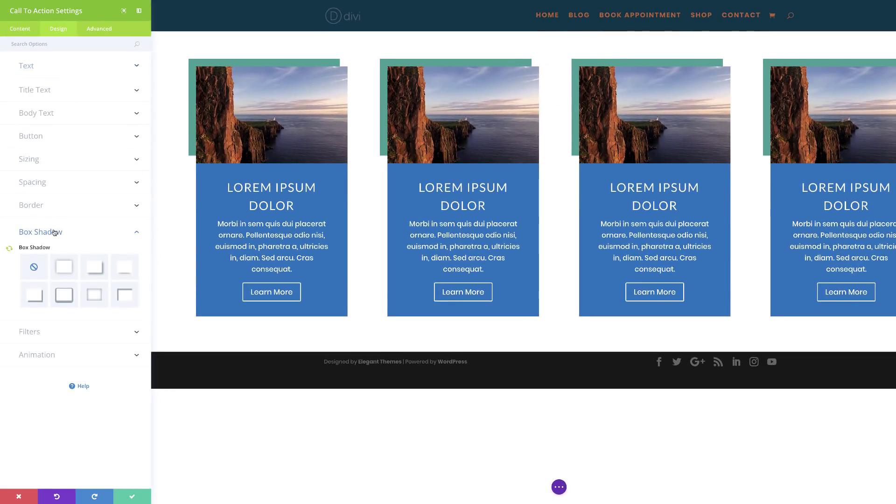
click(36, 300)
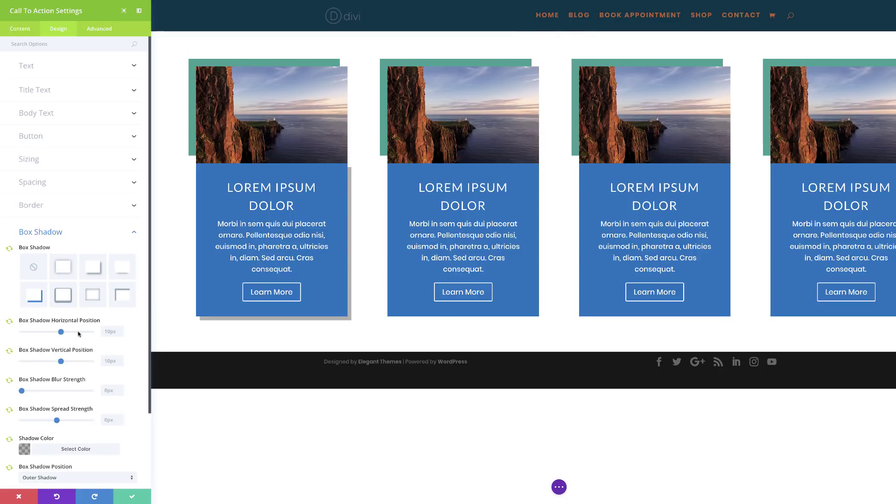
click(113, 332)
text(20)
click(112, 362)
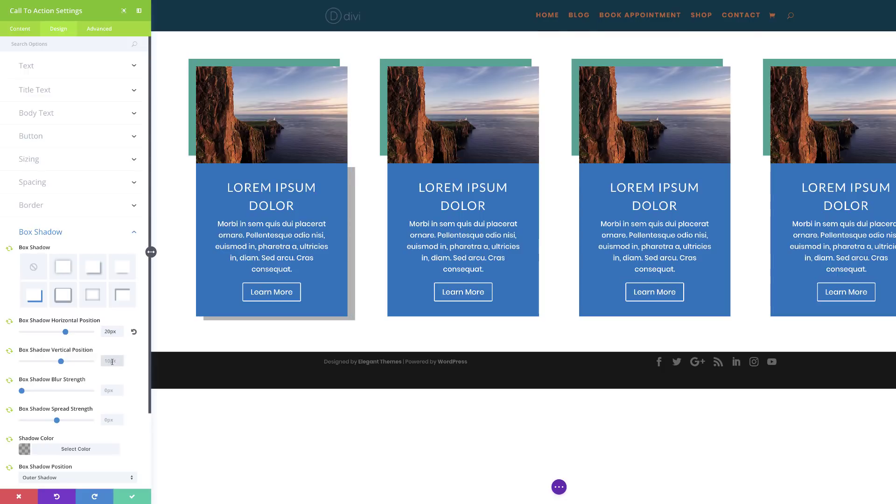
text(20px)
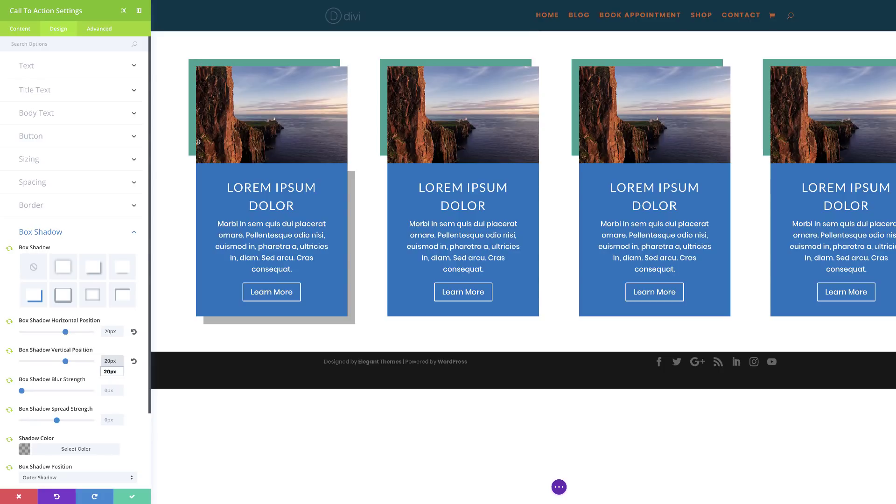
click(144, 249)
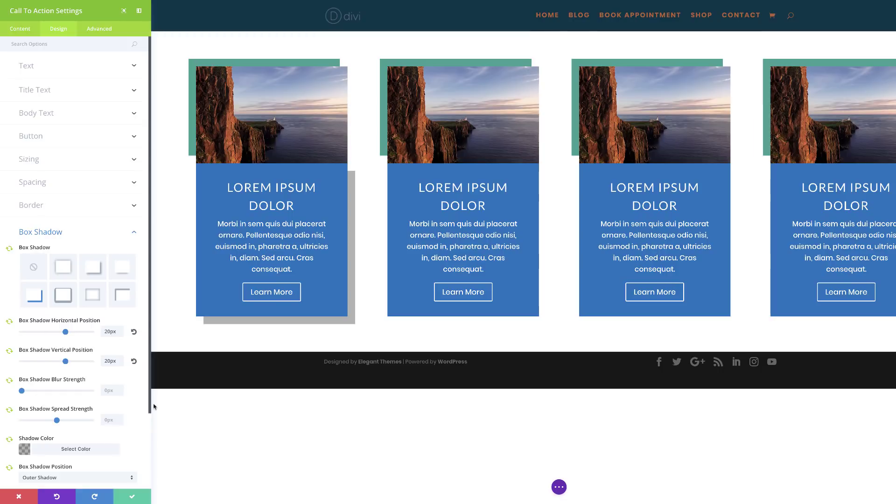
Set the call to action's background color to fully transparent white, rgba(255,255,255,0).
click(26, 30)
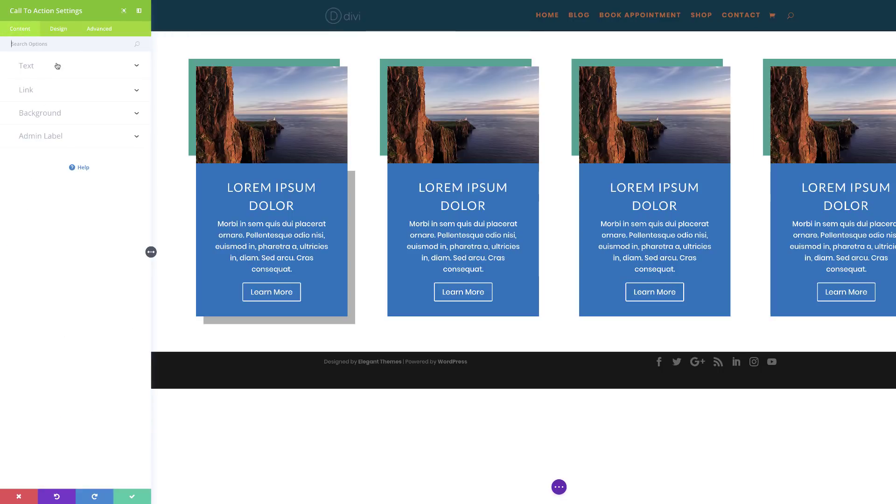
click(40, 116)
mouse_move(68, 182)
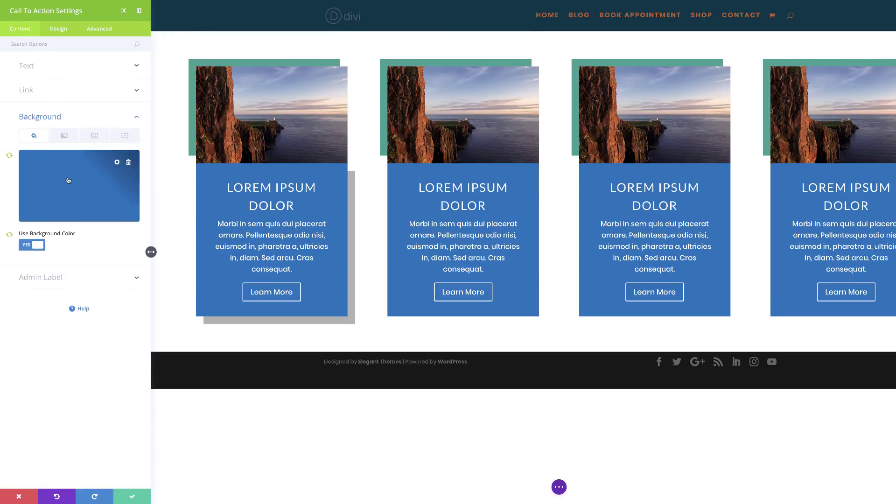
click(128, 162)
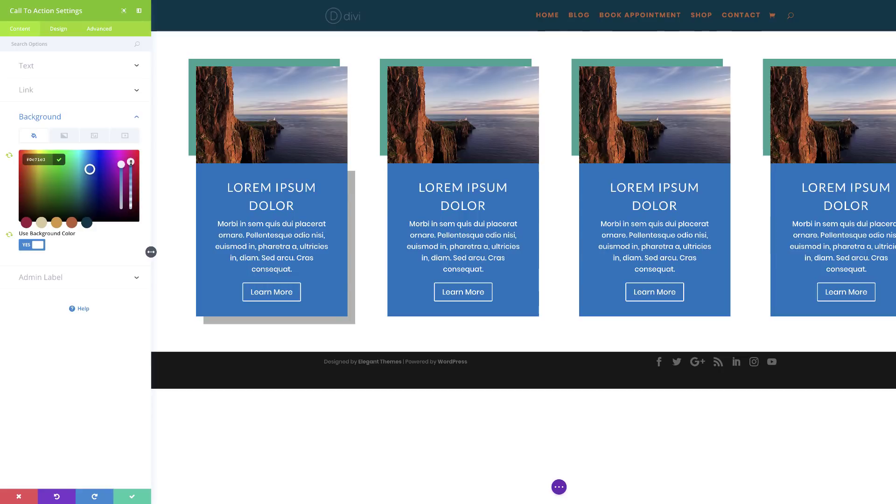
click(131, 167)
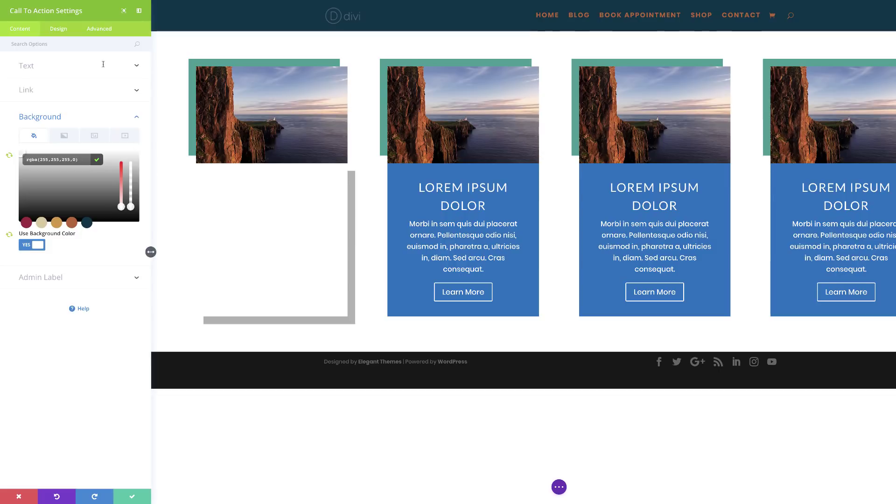
Set the call to action's text color to Dark and its text orientation to left.
click(65, 36)
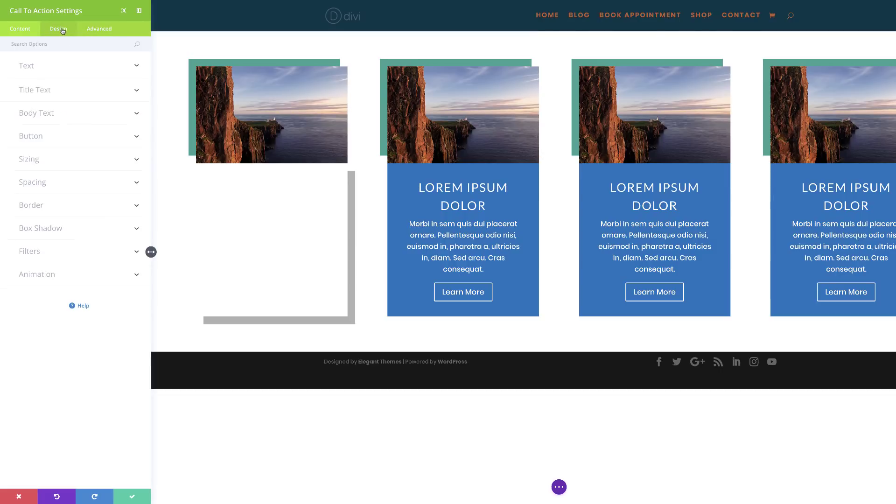
click(34, 66)
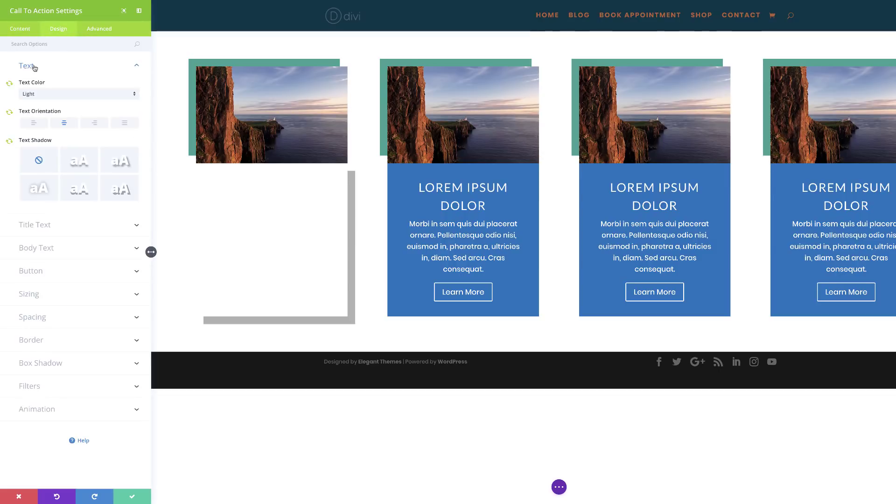
click(54, 94)
click(51, 116)
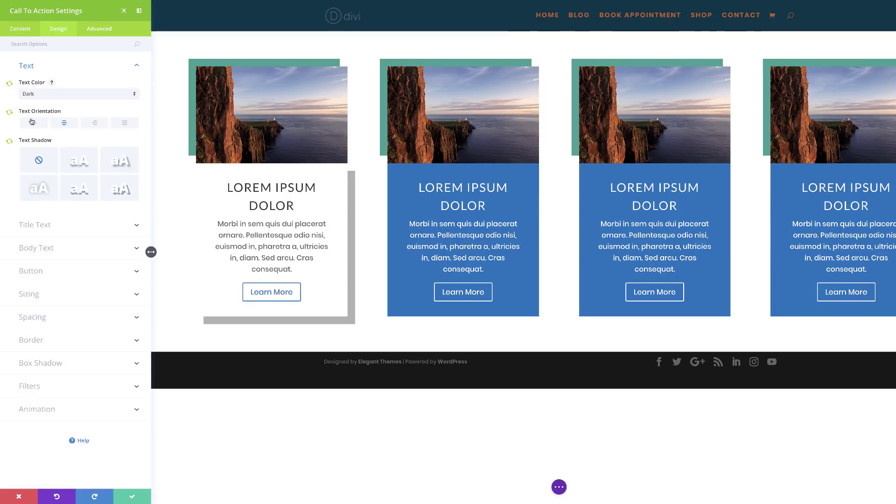
click(35, 124)
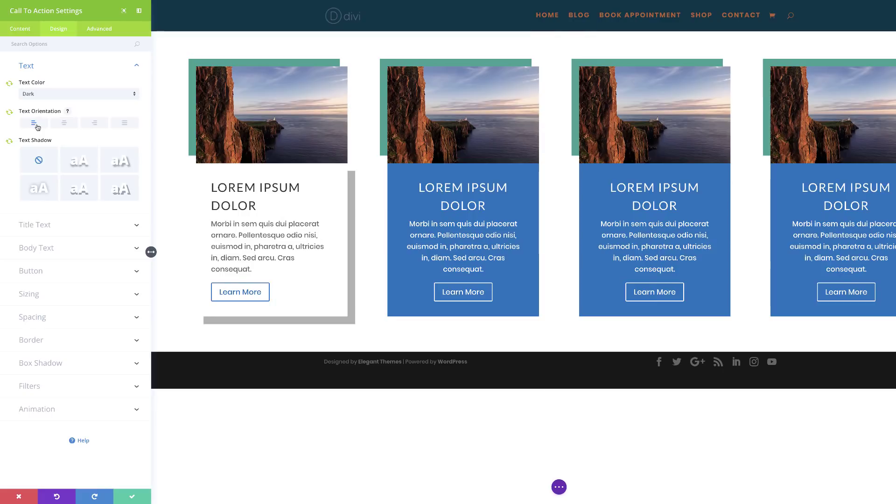
Style the call to action title in Poppins at 24px with a 1.3em line height, and set the body text size to 16px.
click(48, 226)
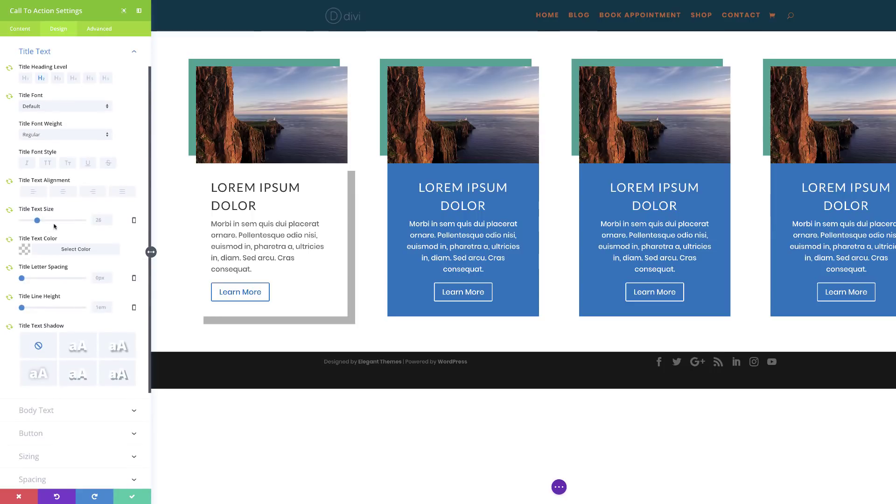
click(57, 106)
click(42, 163)
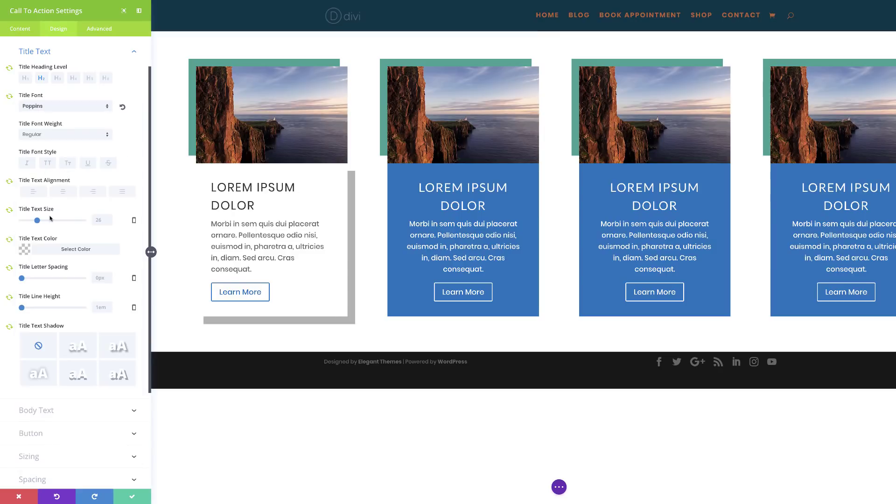
drag(37, 222, 36, 222)
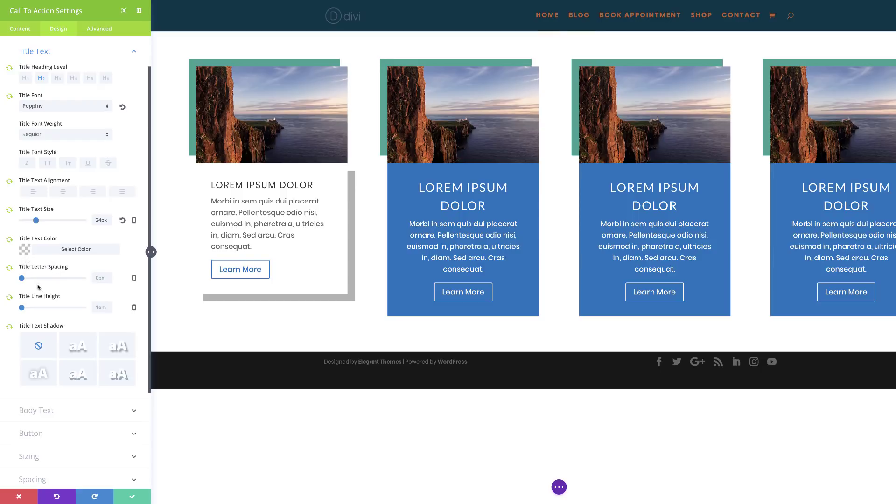
drag(22, 309, 31, 309)
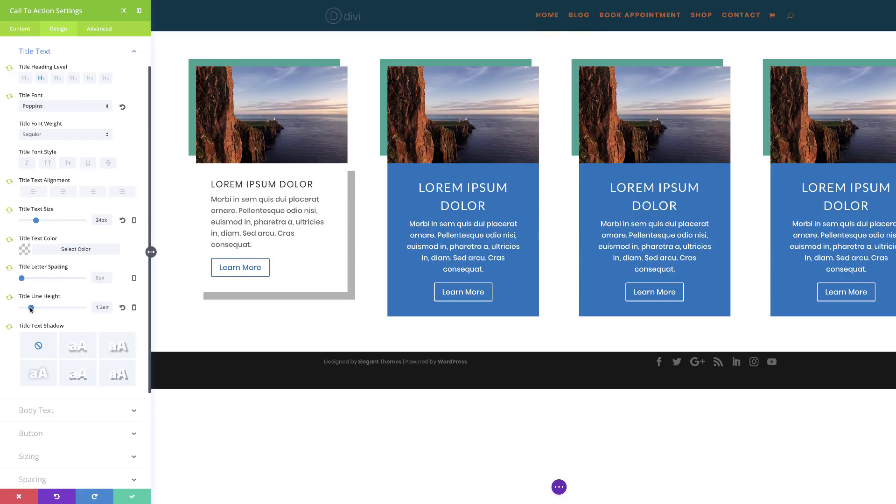
click(50, 411)
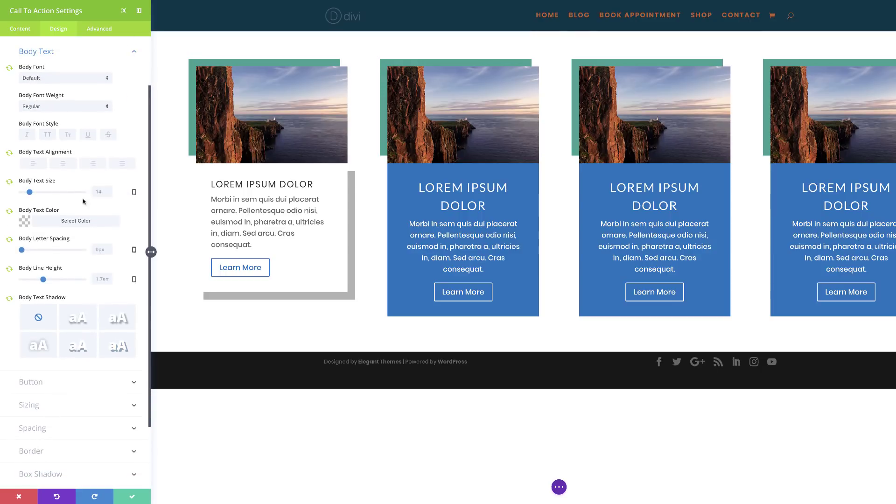
drag(29, 192, 31, 193)
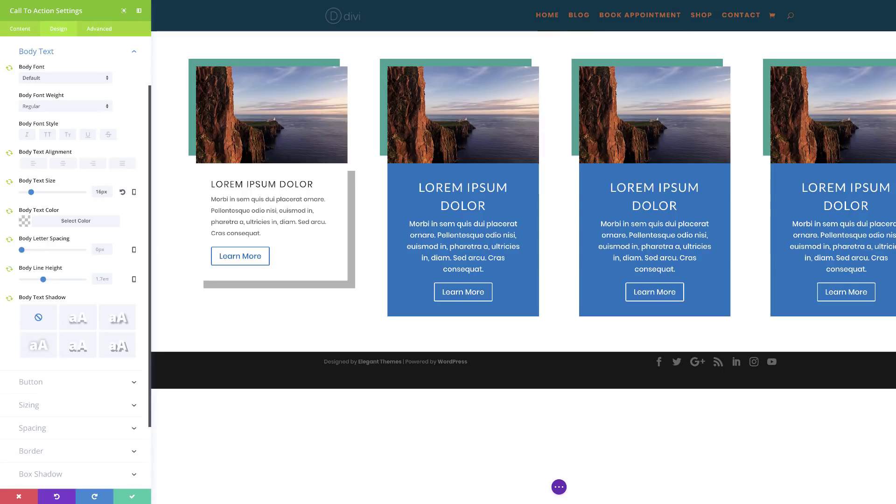
Enable custom styles for the call to action button, with a text size of 16px and white (#ffffff) text.
scroll(81, 361, down, 3)
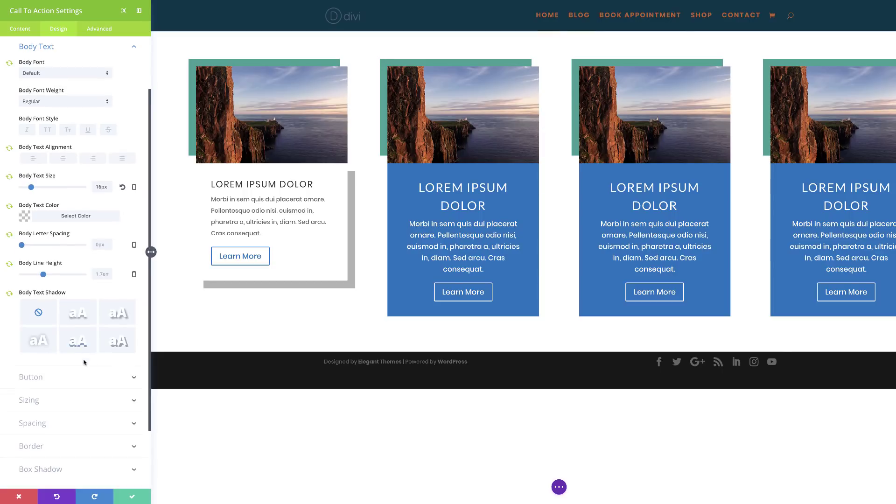
click(49, 300)
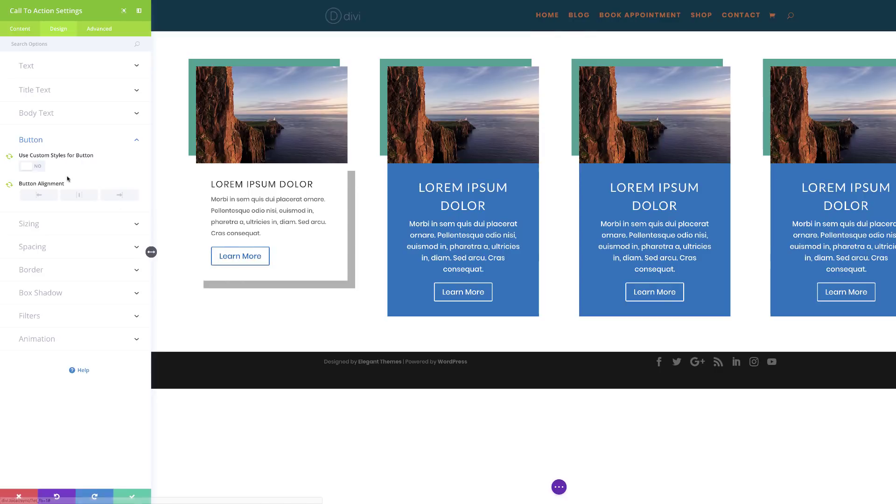
click(40, 167)
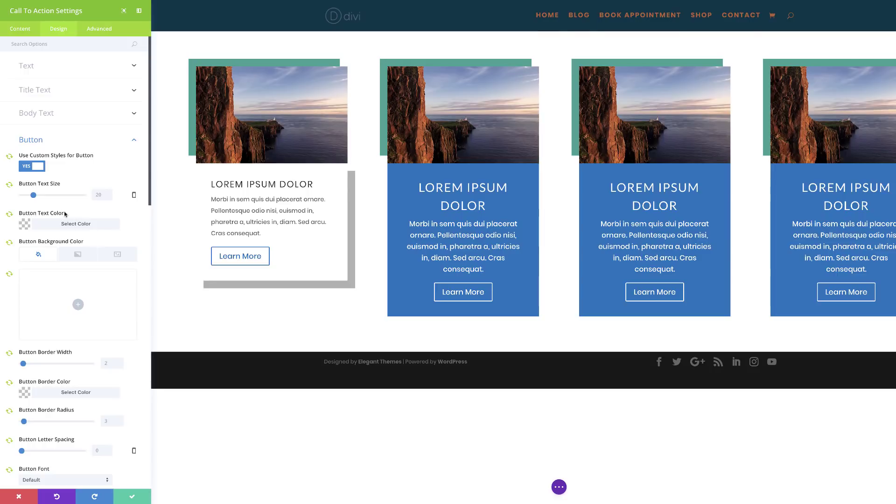
drag(33, 195, 30, 198)
click(27, 225)
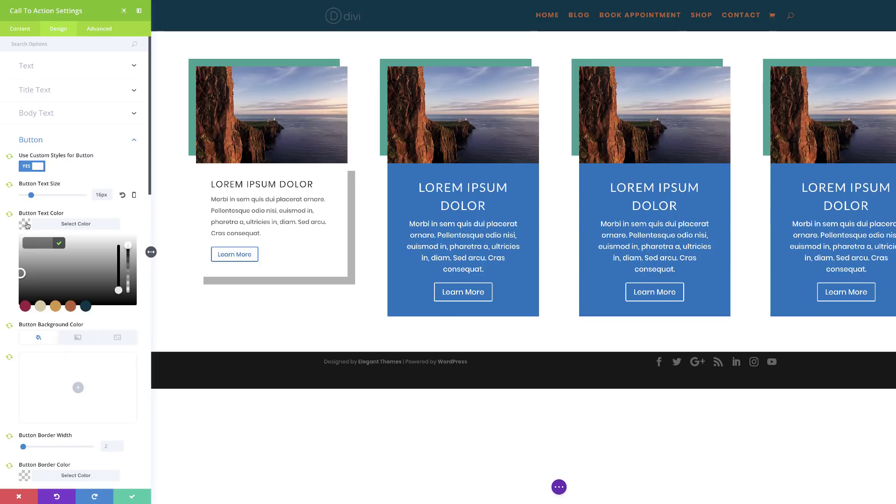
drag(27, 270, 11, 230)
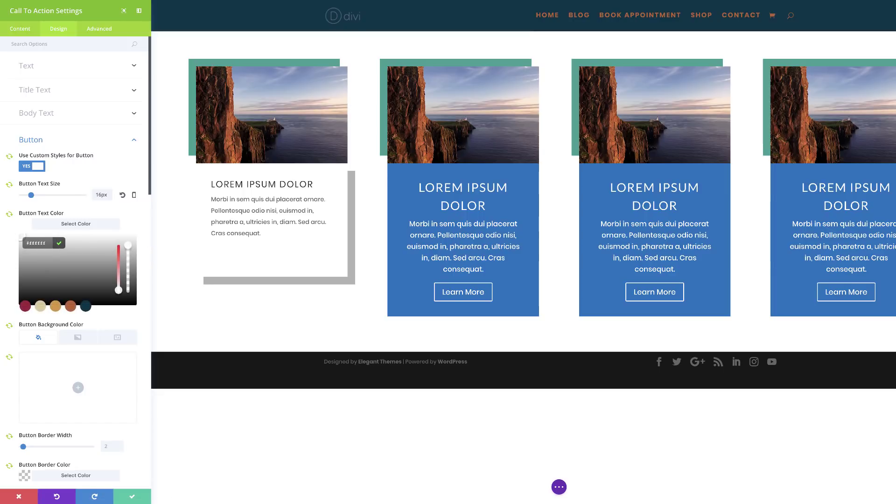
Set both the button's background color and its border color to #379e94.
scroll(77, 315, down, 3)
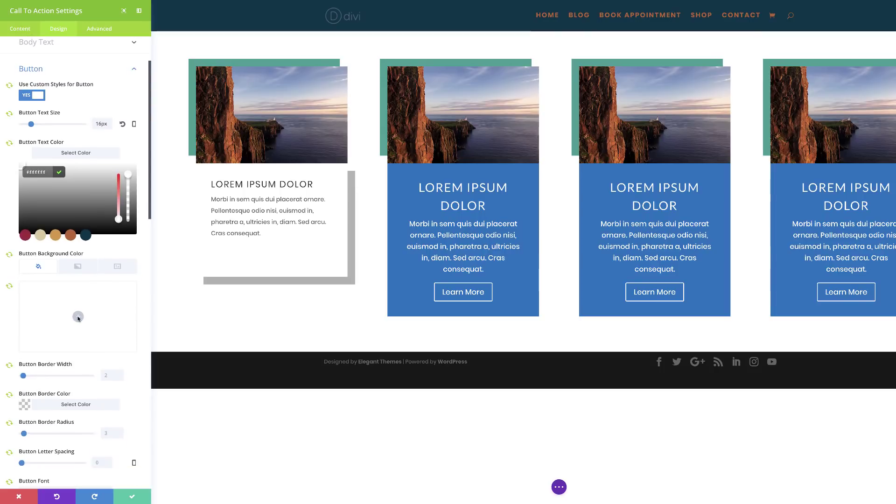
click(78, 318)
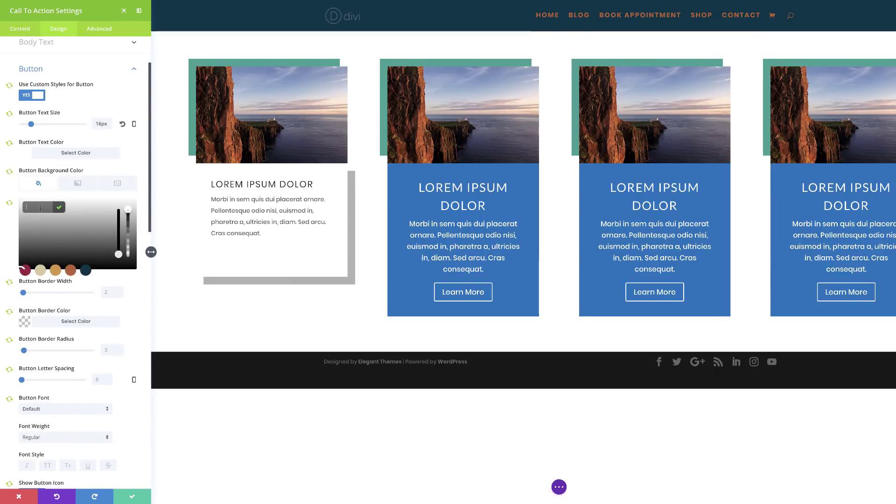
text(#379e86)
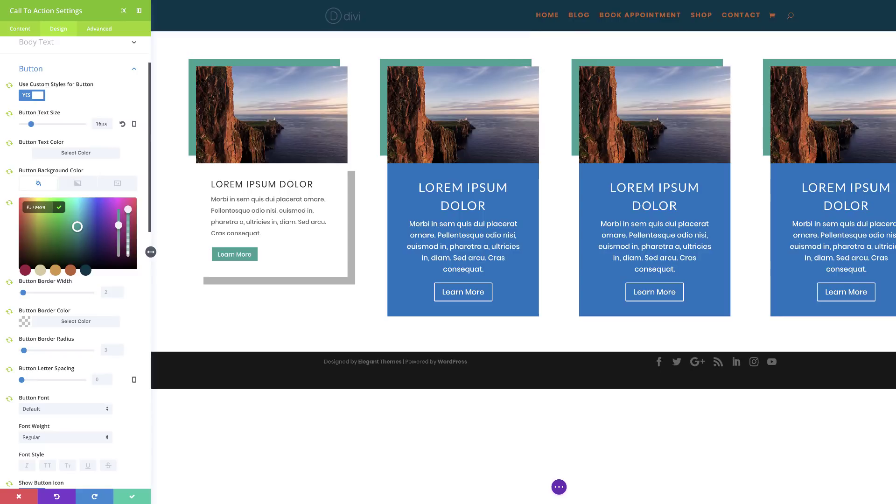
click(25, 322)
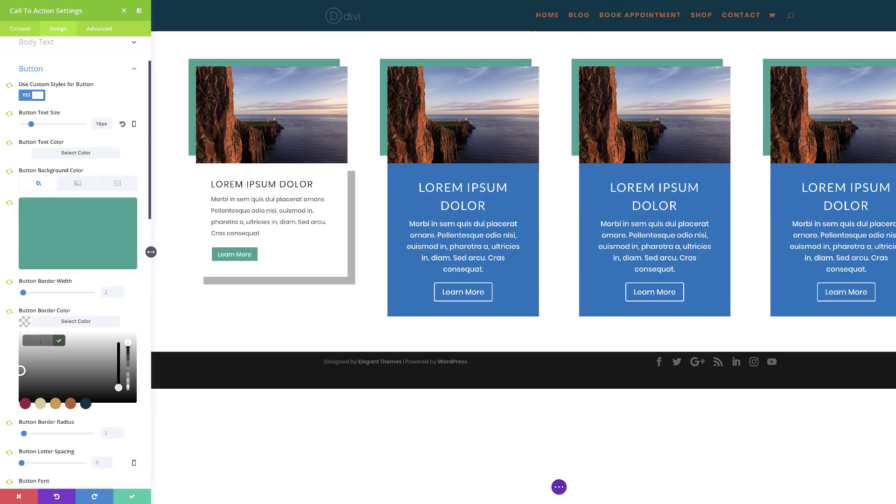
text(#379e94)
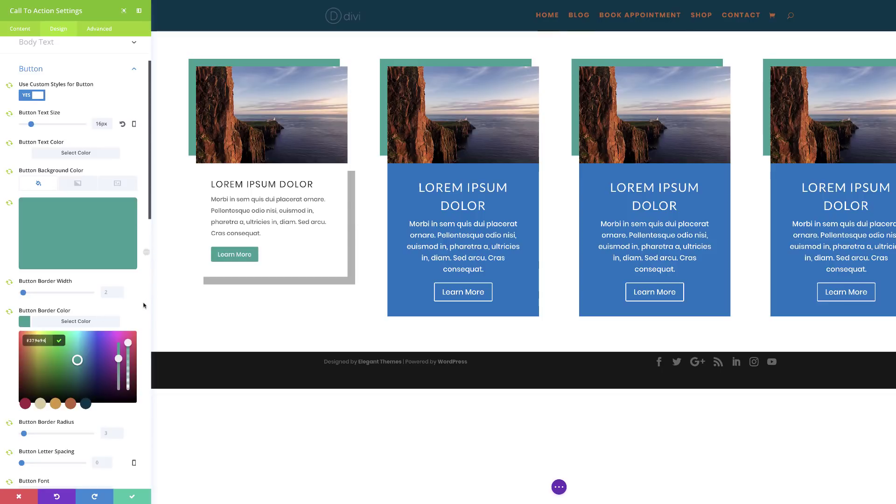
Set the button's letter spacing to 1px and its border radius to 0px.
scroll(140, 310, down, 2)
scroll(138, 309, down, 2)
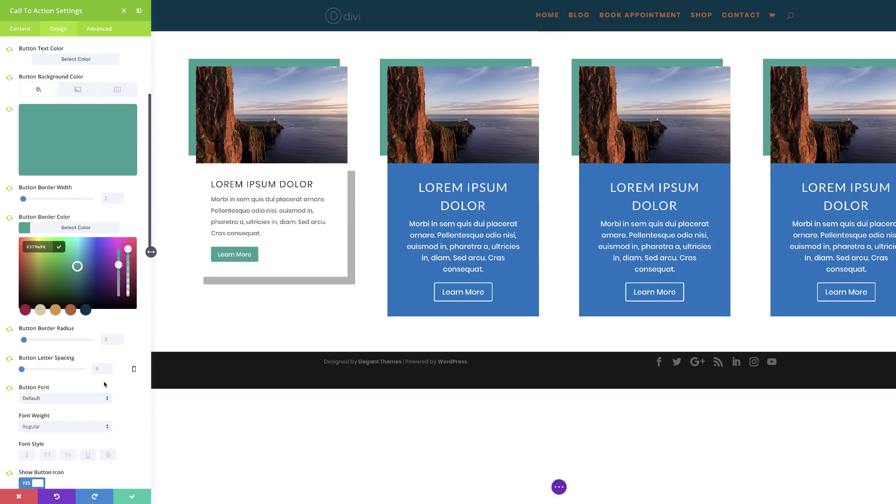
click(22, 370)
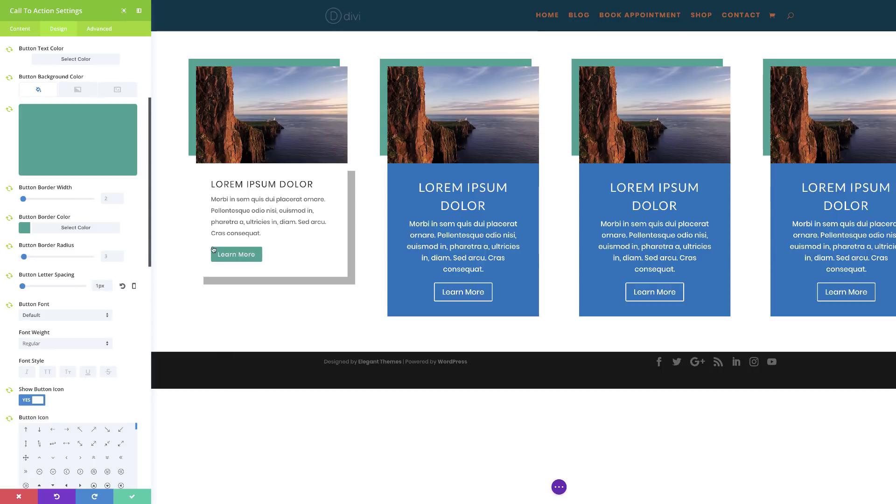
drag(24, 256, 14, 258)
scroll(141, 298, down, 4)
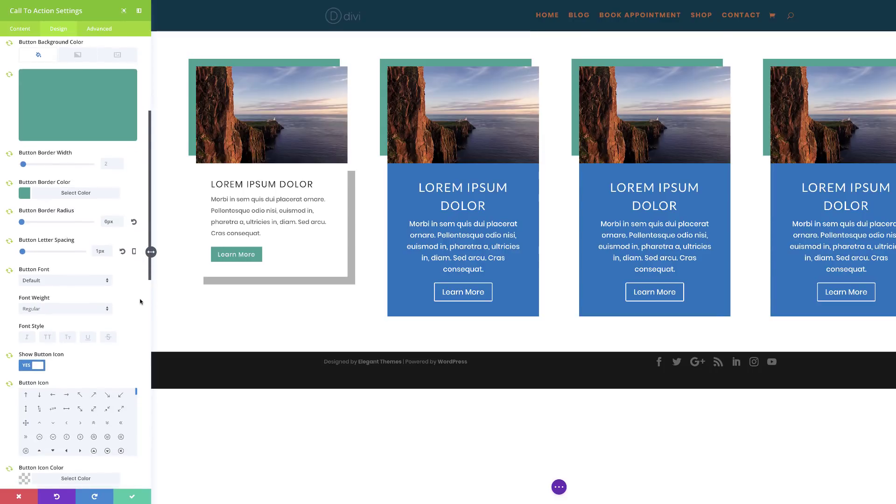
scroll(140, 302, down, 2)
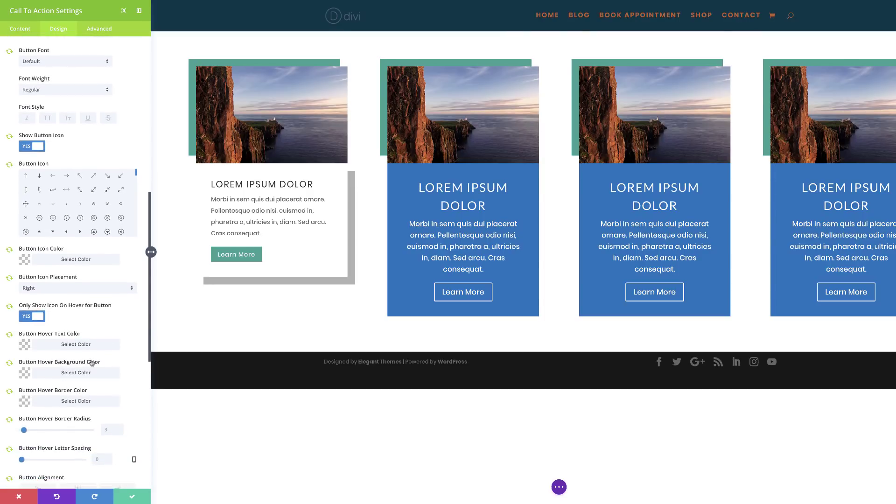
Set both the button's hover background color and hover border color to rgba(0,0,0,0.3).
click(27, 373)
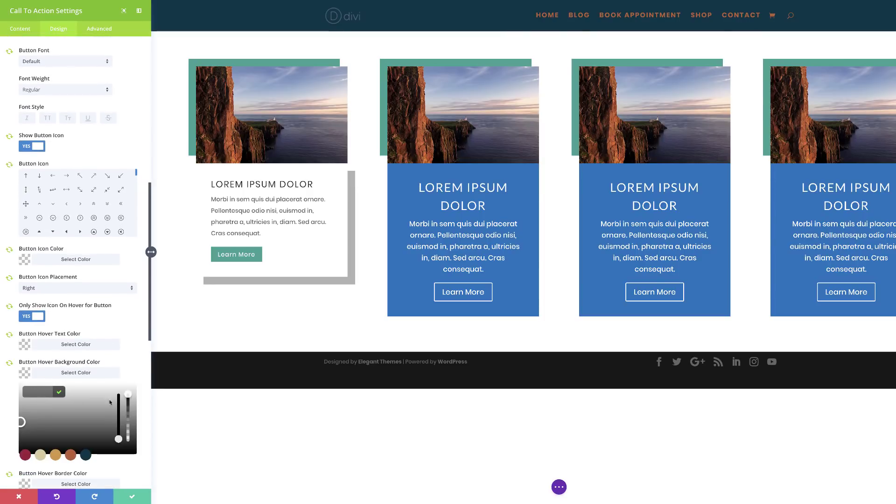
drag(127, 395, 128, 399)
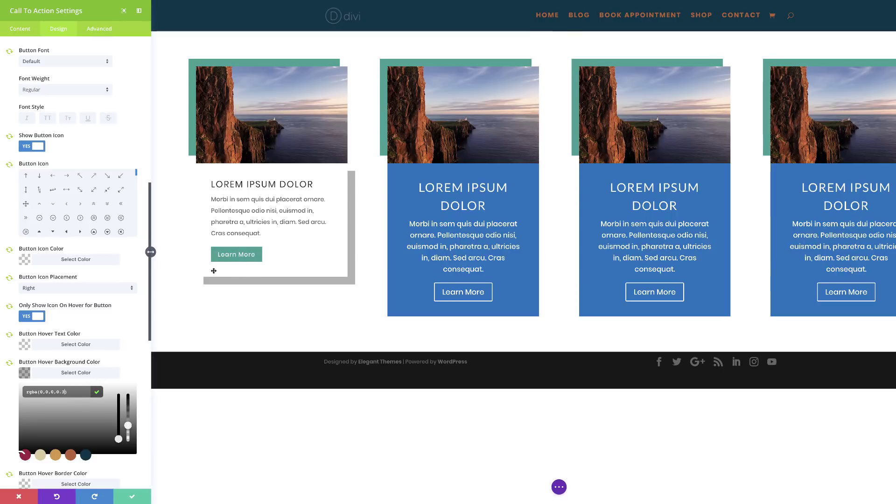
scroll(121, 346, down, 2)
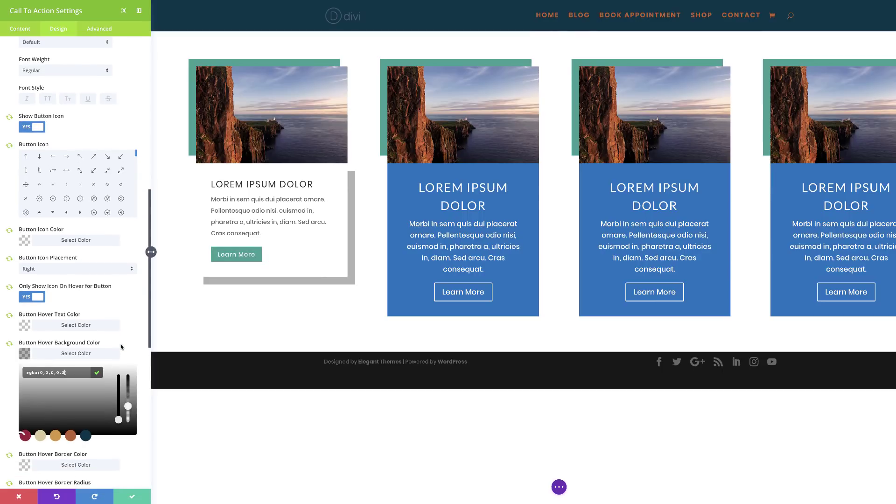
scroll(121, 347, down, 4)
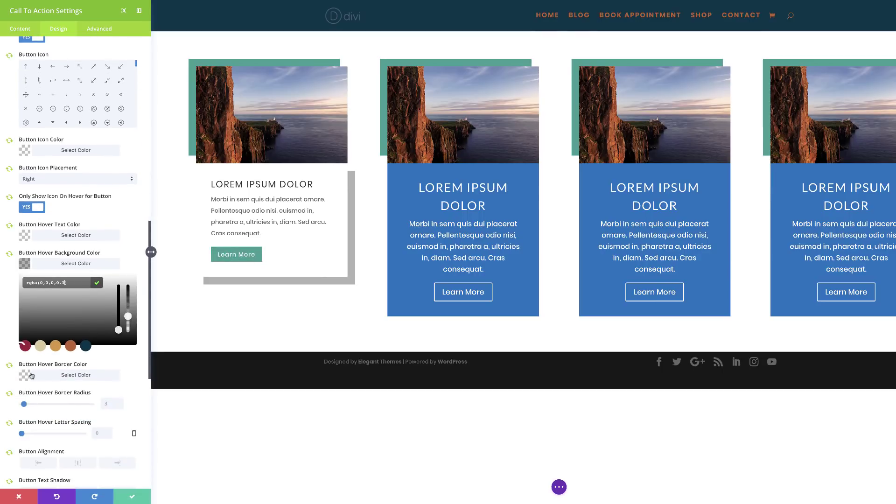
click(31, 376)
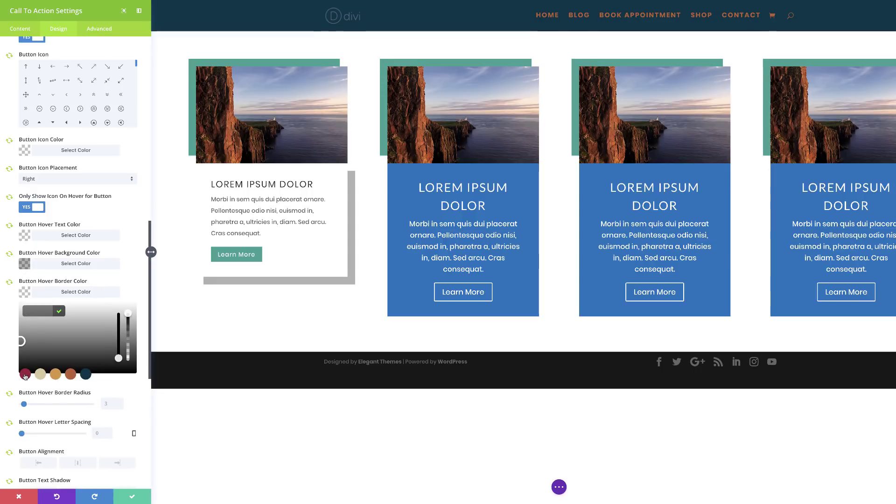
click(129, 317)
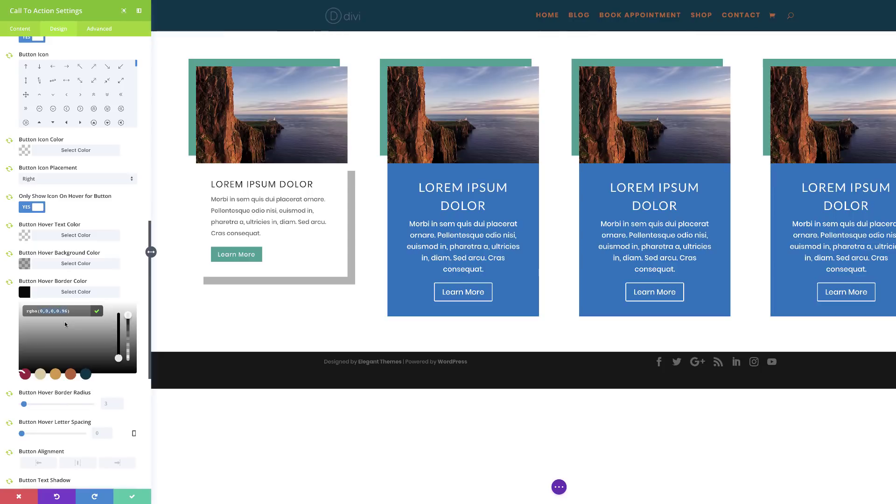
click(128, 344)
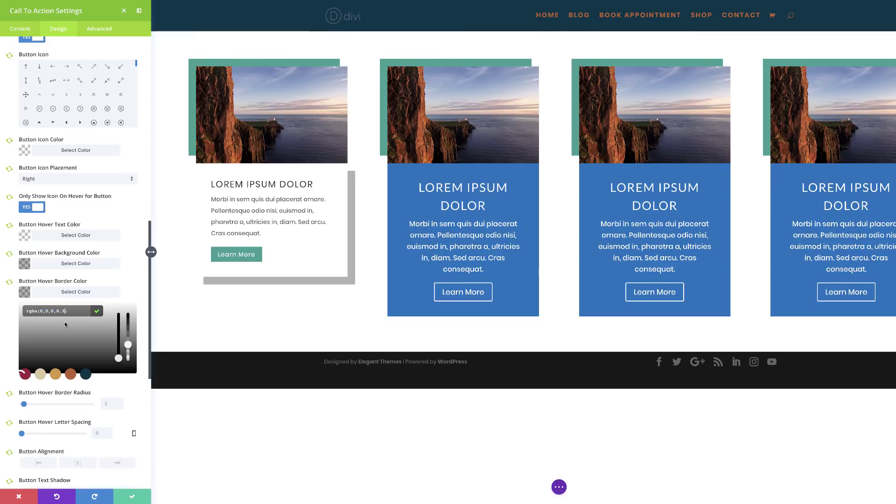
click(131, 292)
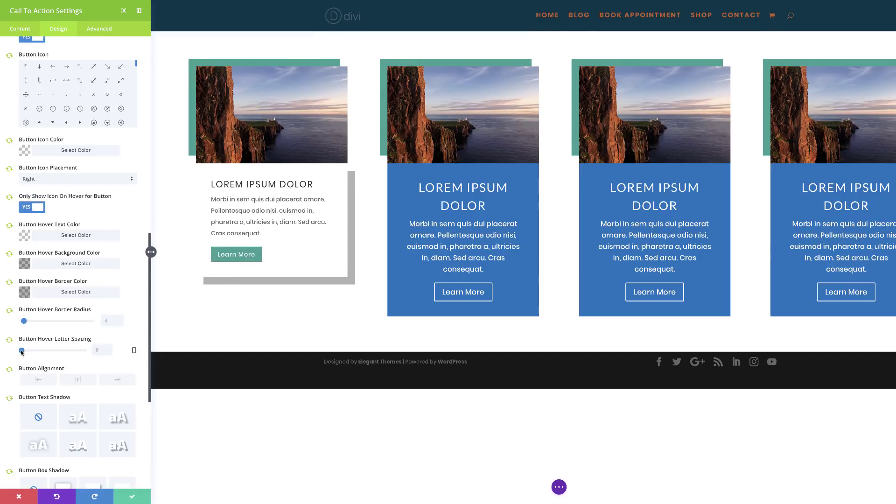
Set the button's hover border radius to 0px and its hover letter spacing to 1px.
drag(24, 321, 21, 321)
click(23, 351)
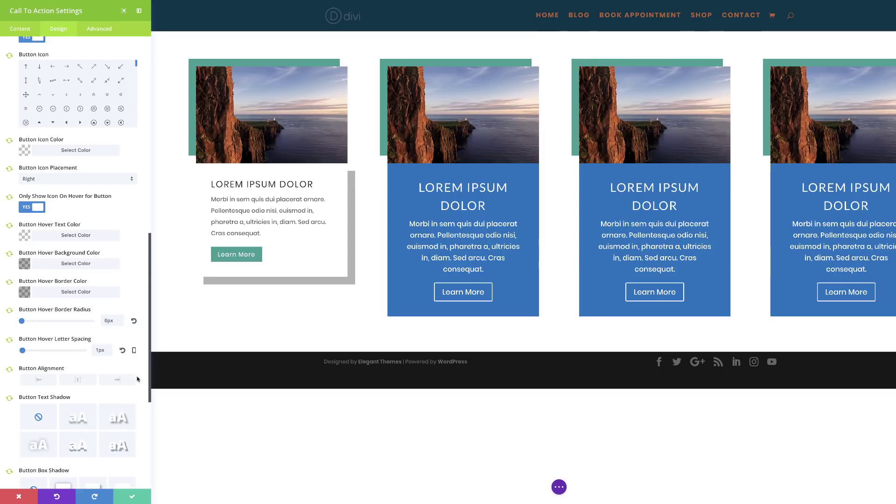
Give the button a solid offset box shadow with an 8px horizontal and -8px vertical position.
scroll(120, 399, down, 4)
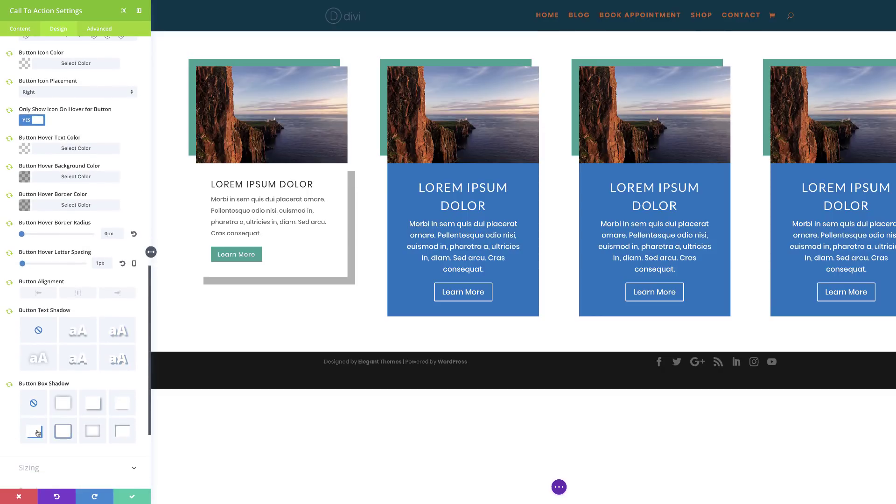
click(39, 435)
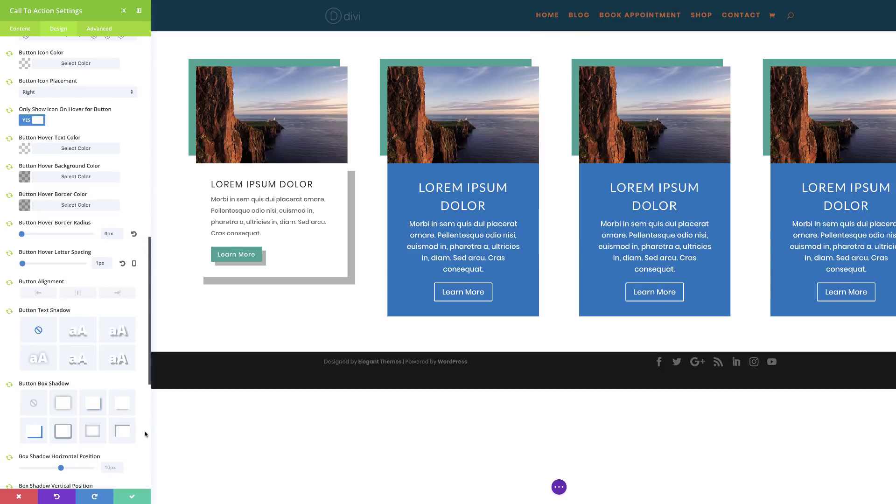
scroll(138, 438, down, 3)
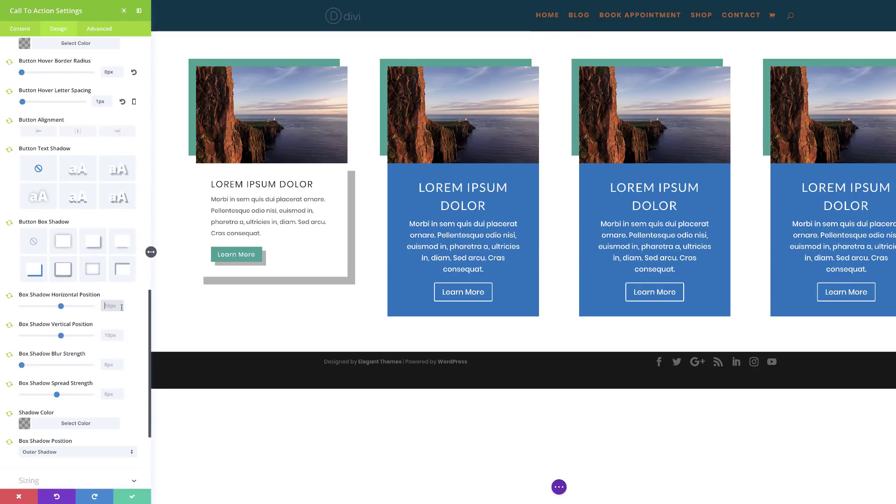
text(8px)
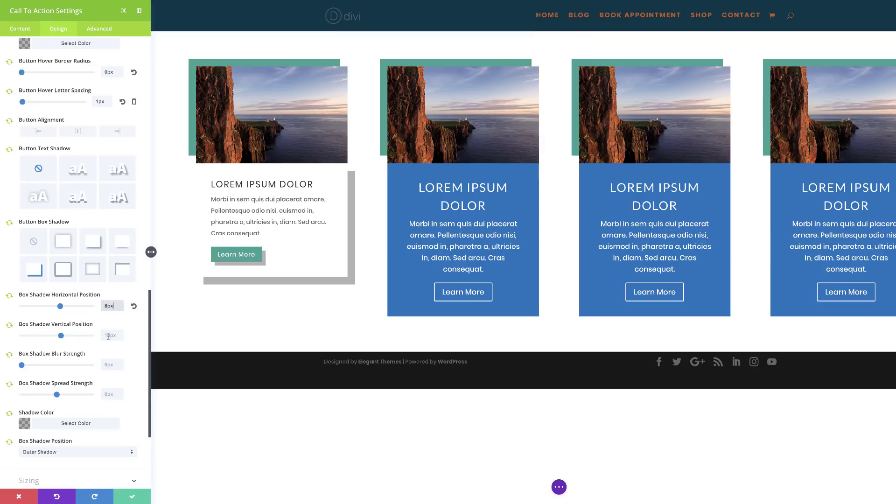
click(112, 335)
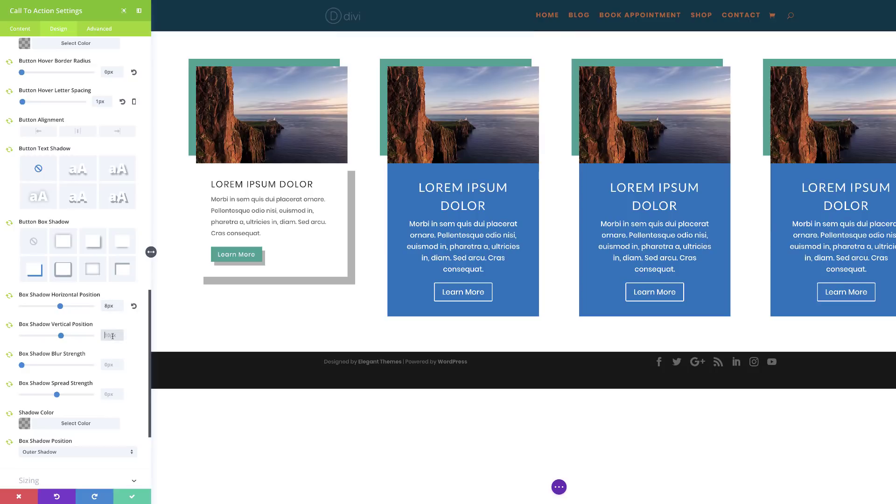
text(-8px)
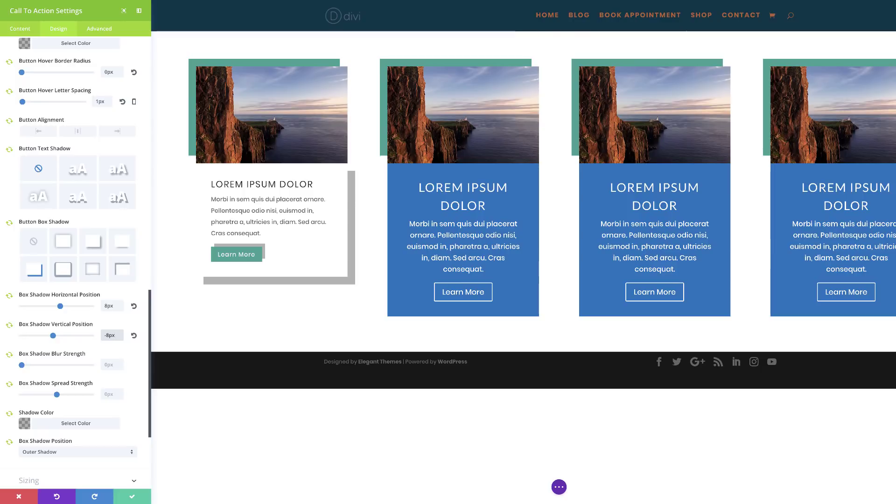
Set the button font to Poppins.
scroll(109, 222, up, 3)
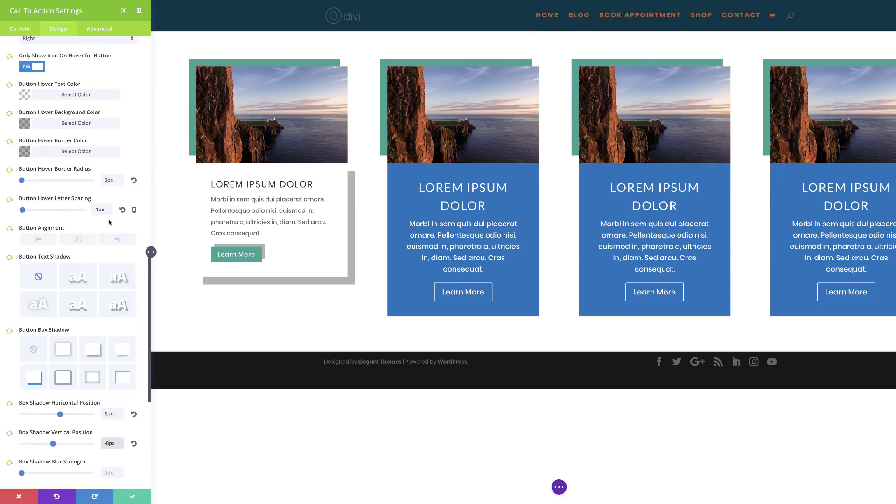
scroll(109, 222, up, 5)
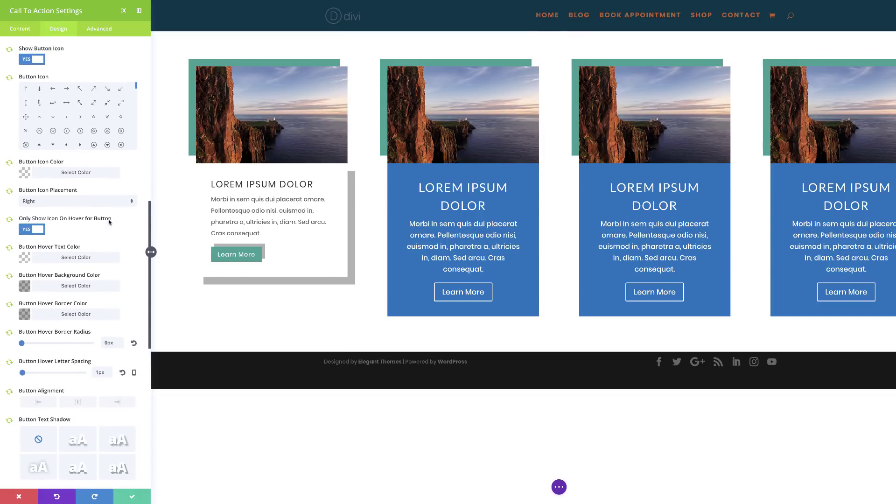
scroll(109, 222, up, 3)
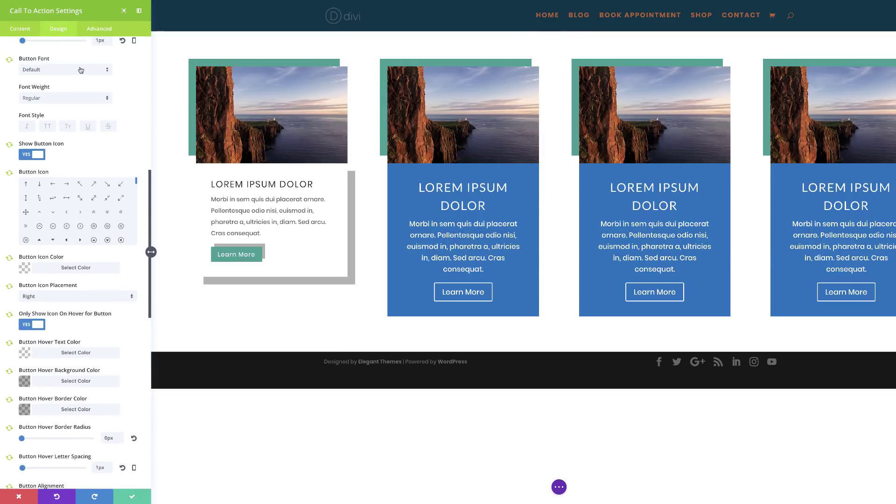
click(58, 71)
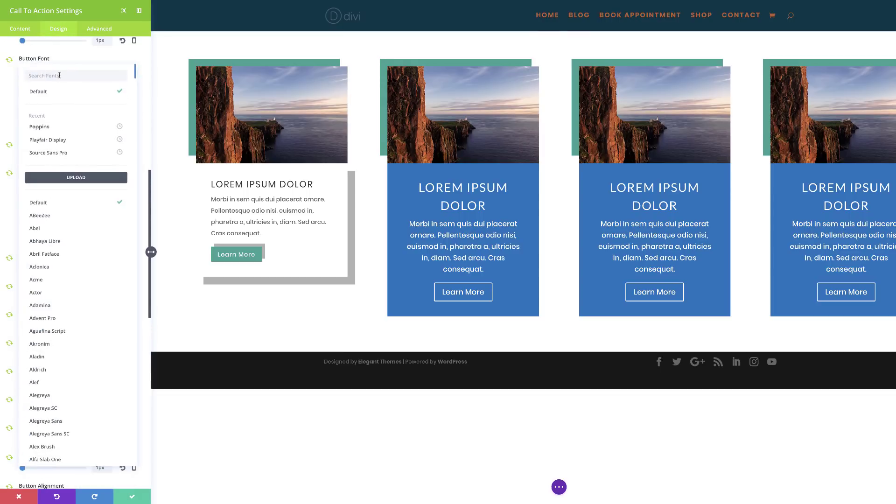
click(70, 127)
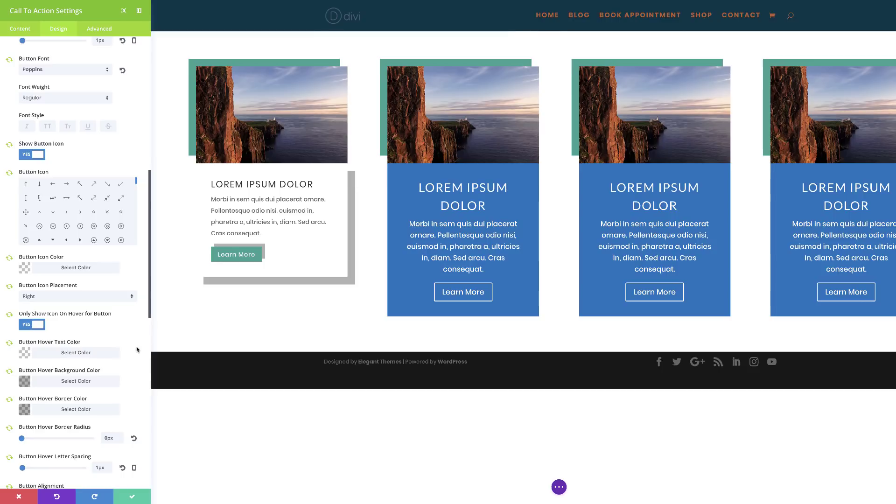
Set the call to action module's custom padding to 8% on the top, right, bottom and left.
scroll(138, 347, down, 6)
scroll(137, 350, down, 4)
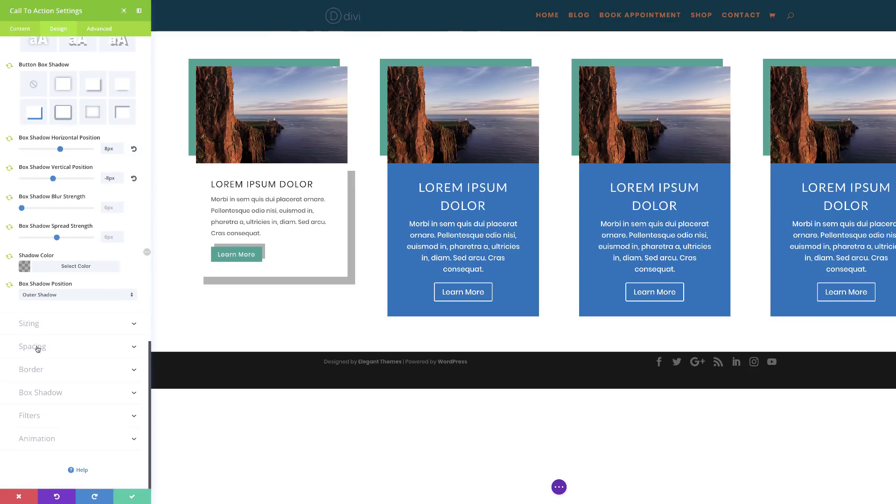
click(36, 347)
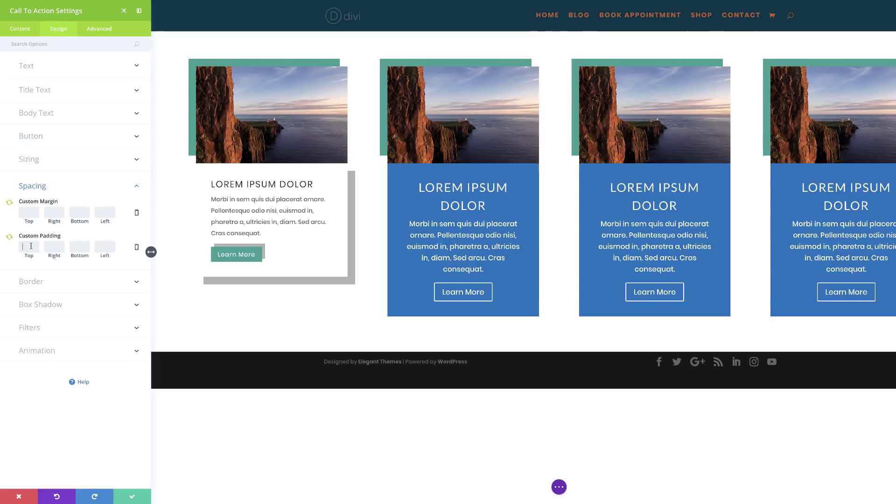
text(8%)
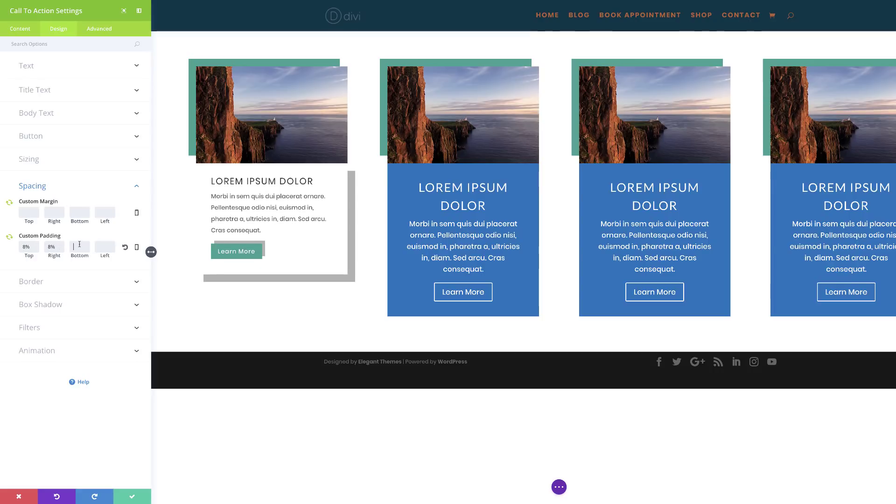
text(8%8%)
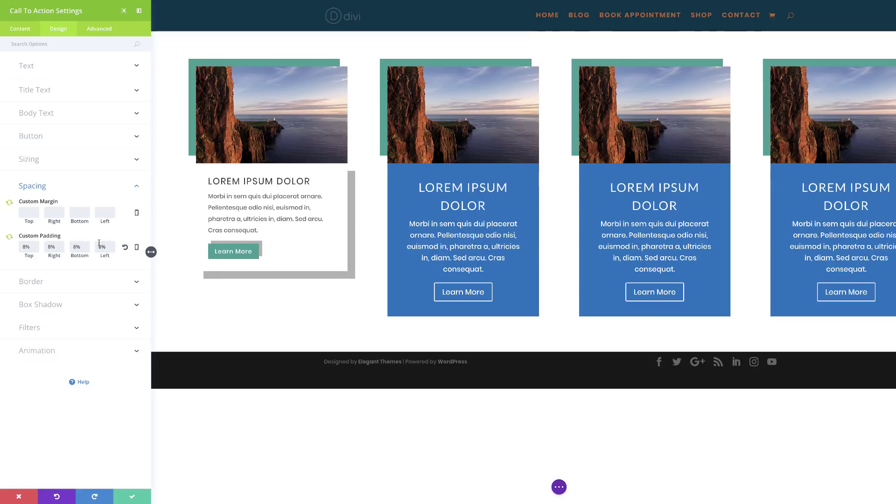
Lighten the call to action module's box shadow color and save the module settings.
click(91, 303)
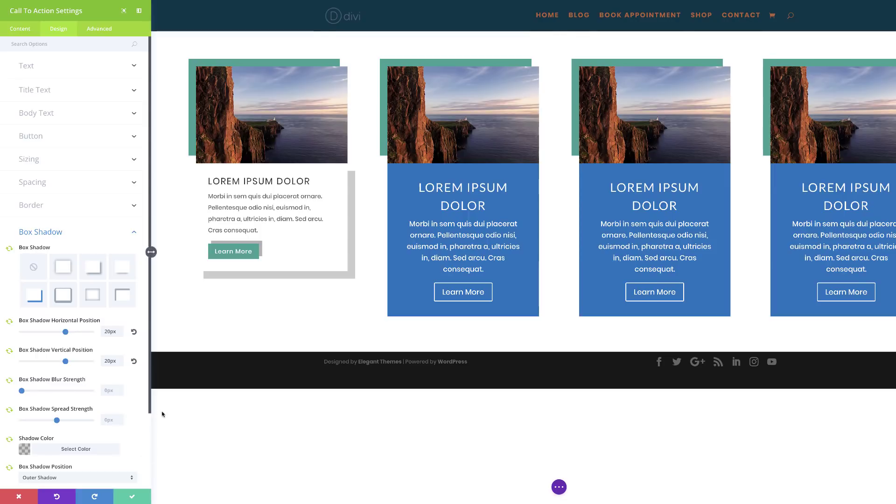
click(133, 496)
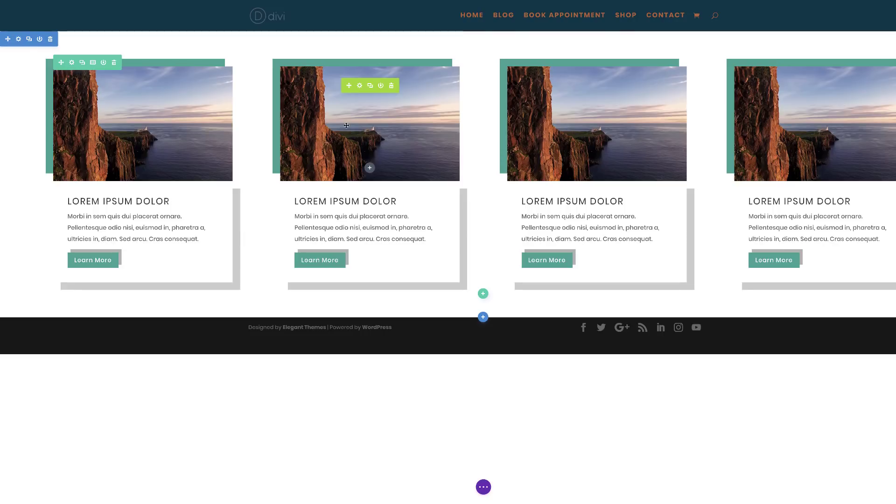
Replace the second column's image with travel-landscape-23.jpg from the media library and save the module.
click(360, 86)
click(133, 95)
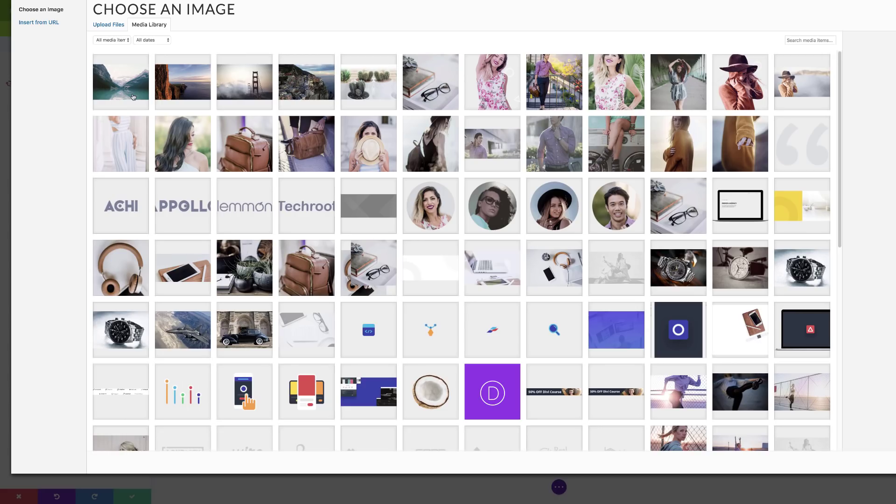
click(133, 96)
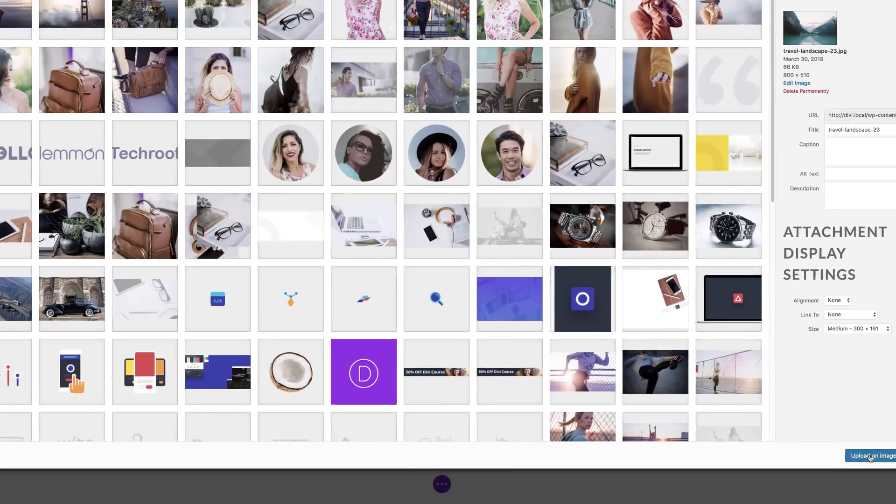
click(872, 456)
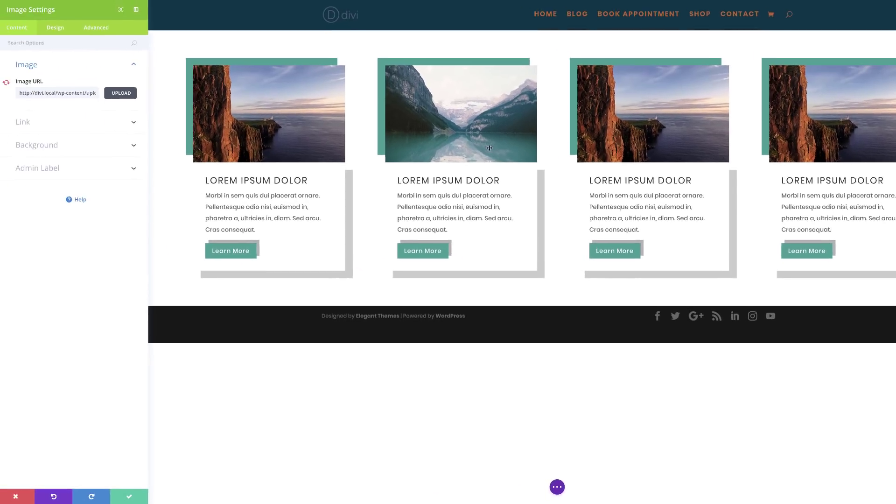
click(131, 497)
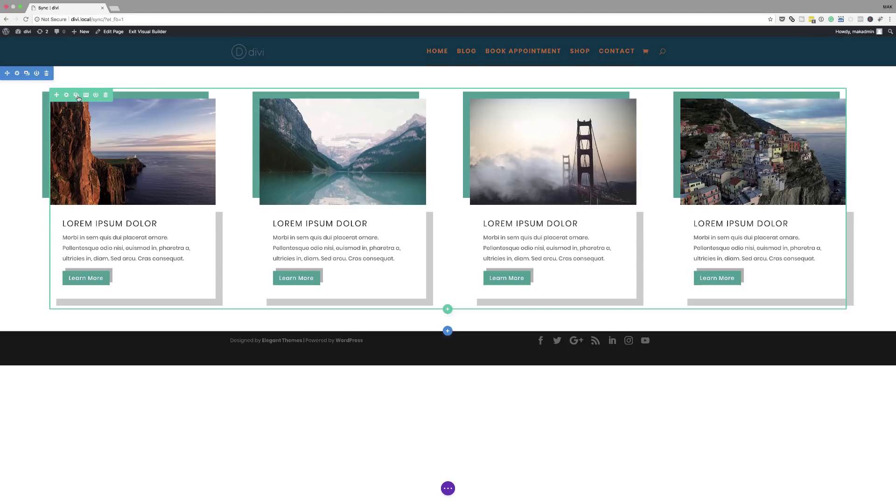
Duplicate the row and replace the copy's first-column image with the brown leather backpack photo from the media library, saving the module.
click(77, 95)
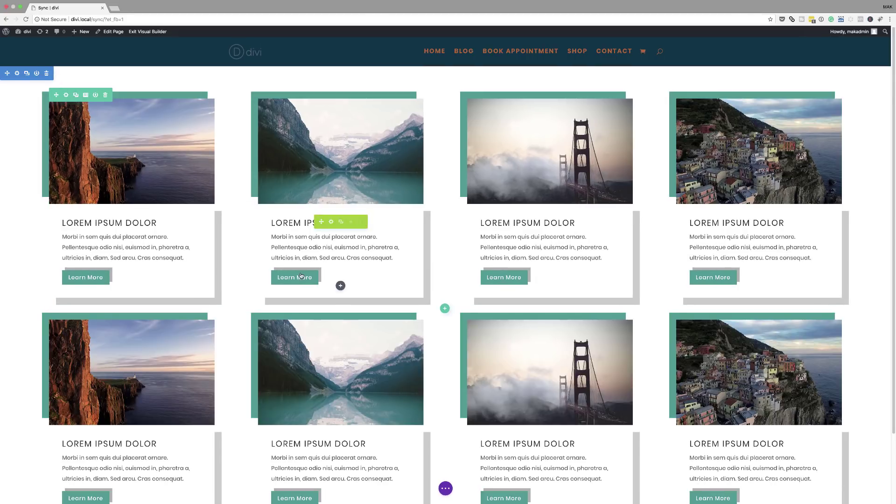
scroll(337, 270, down, 3)
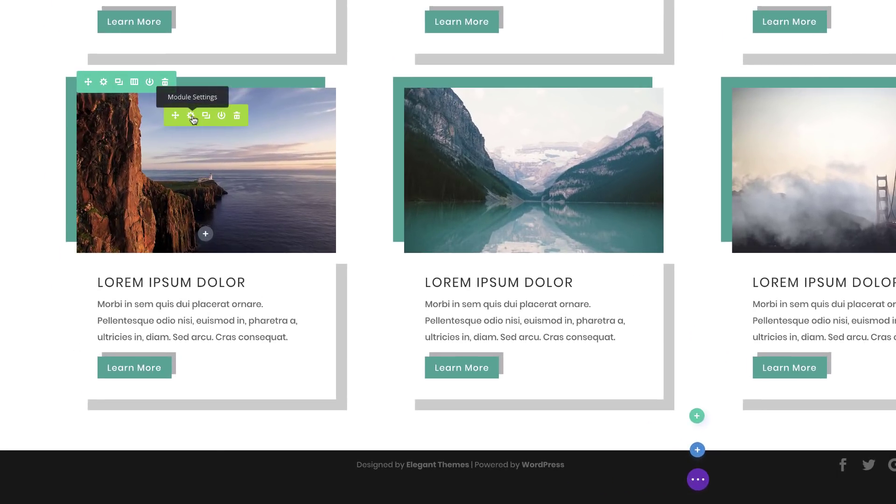
click(122, 256)
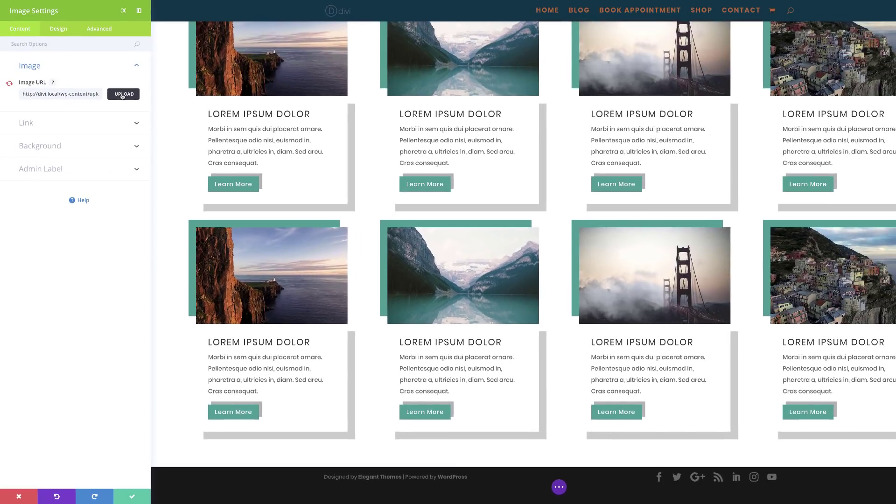
click(122, 93)
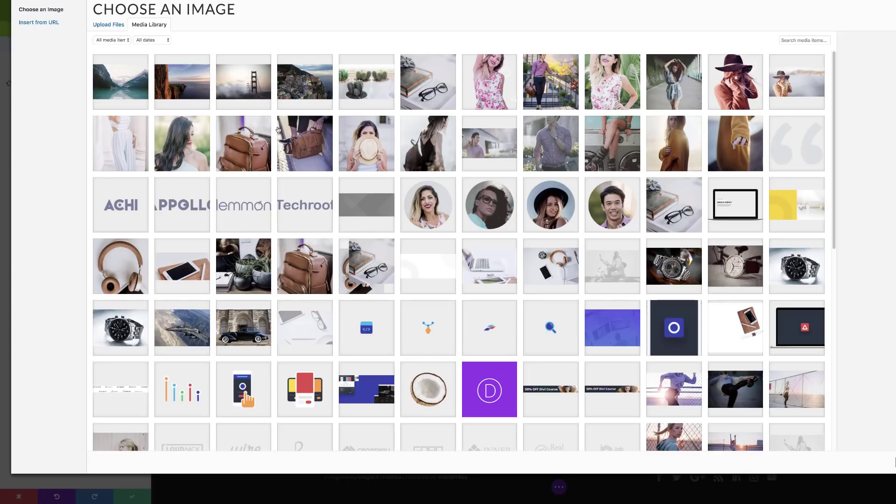
click(247, 153)
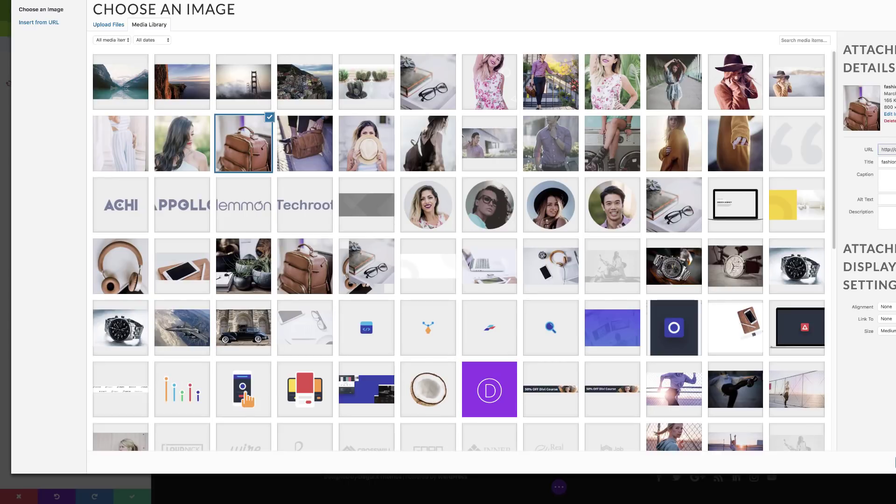
click(895, 462)
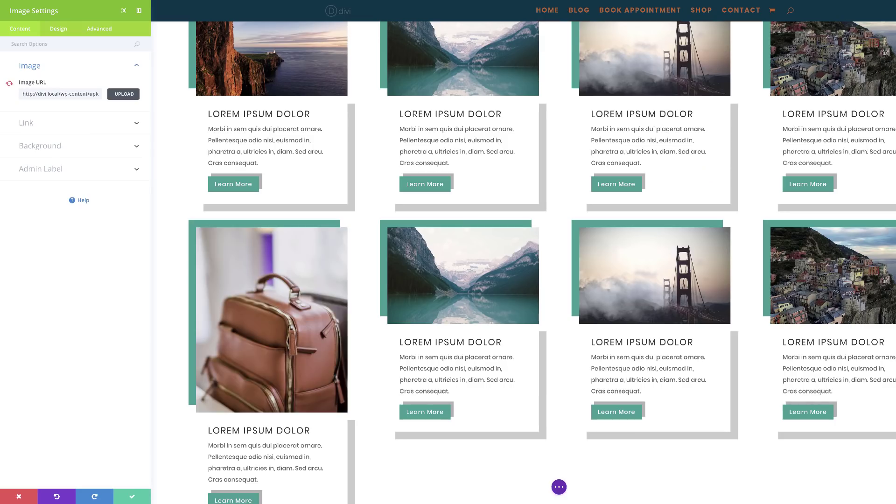
click(132, 497)
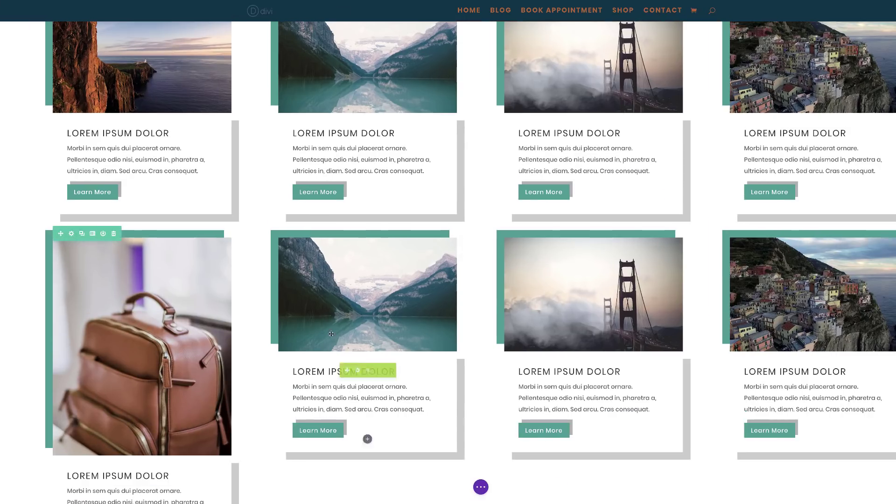
Set the column 1 background color of the original upper row to #379e94.
scroll(366, 438, down, 3)
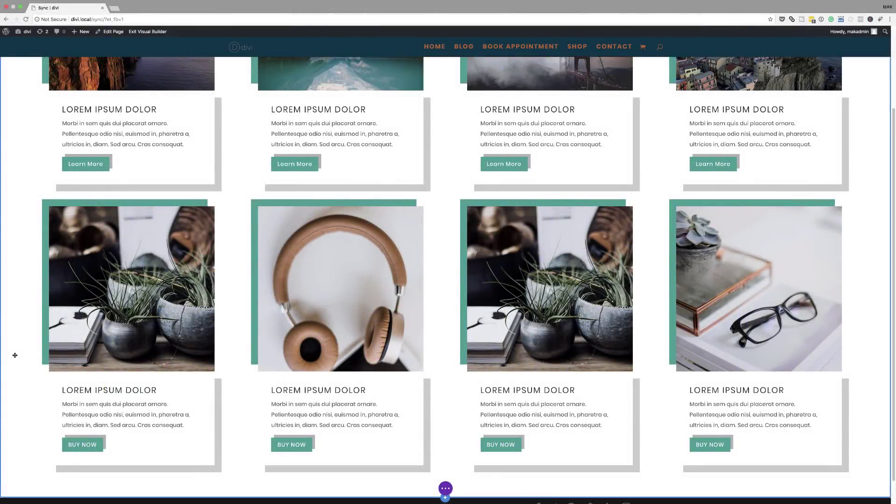
mouse_move(112, 289)
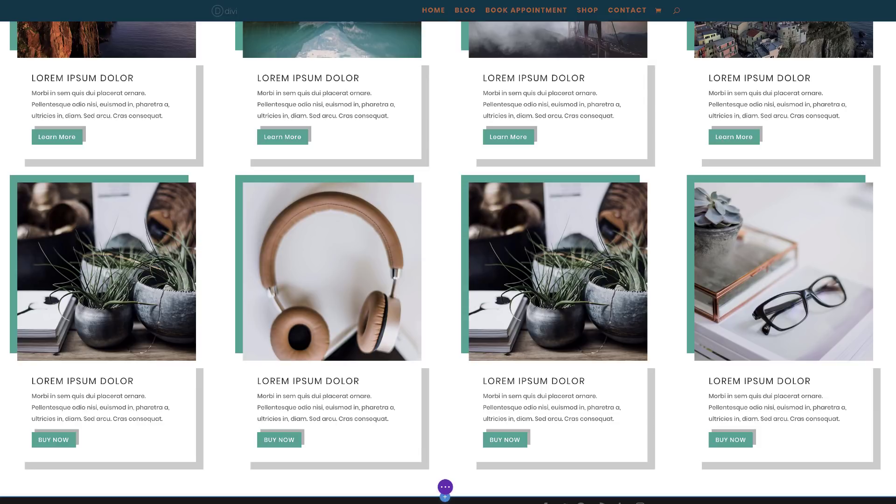
scroll(3, 216, up, 3)
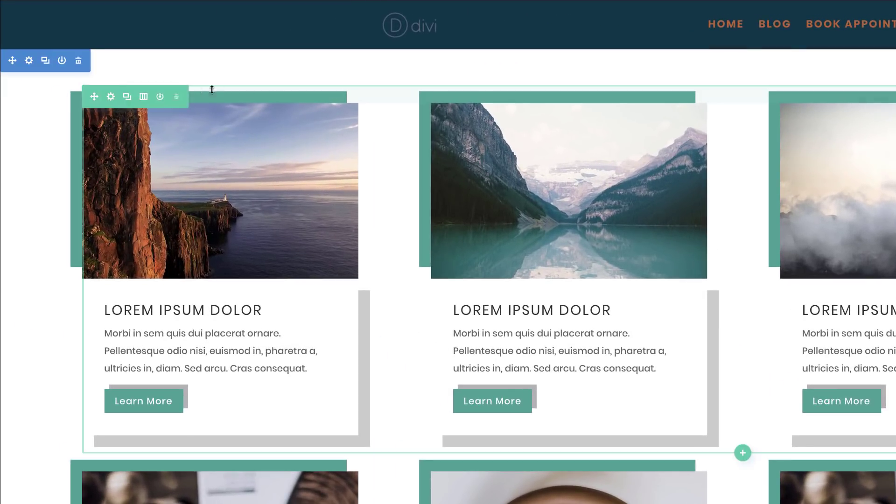
click(111, 97)
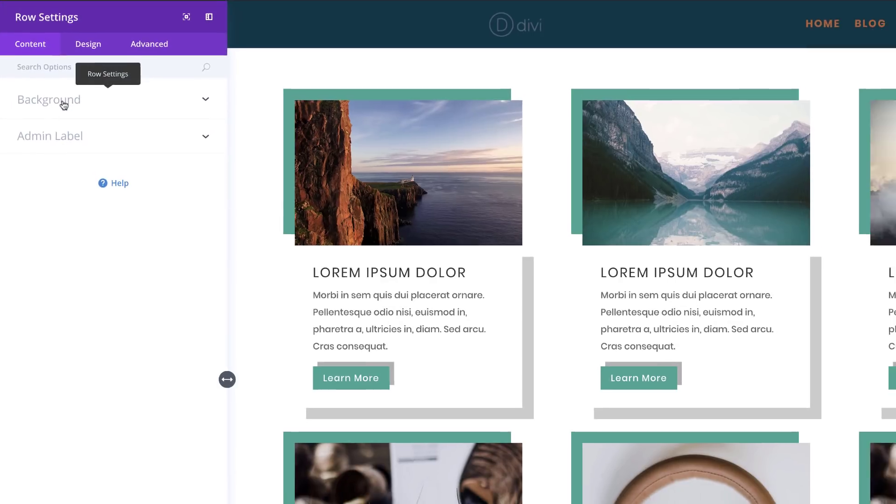
click(64, 102)
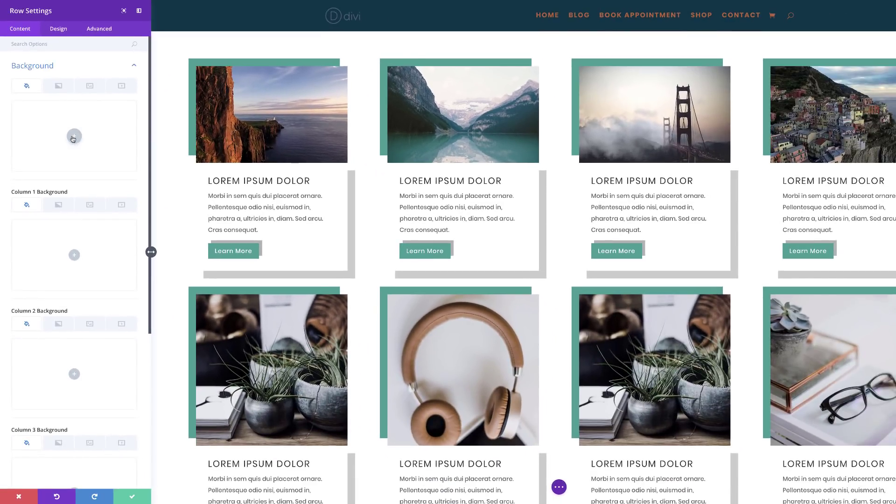
click(74, 255)
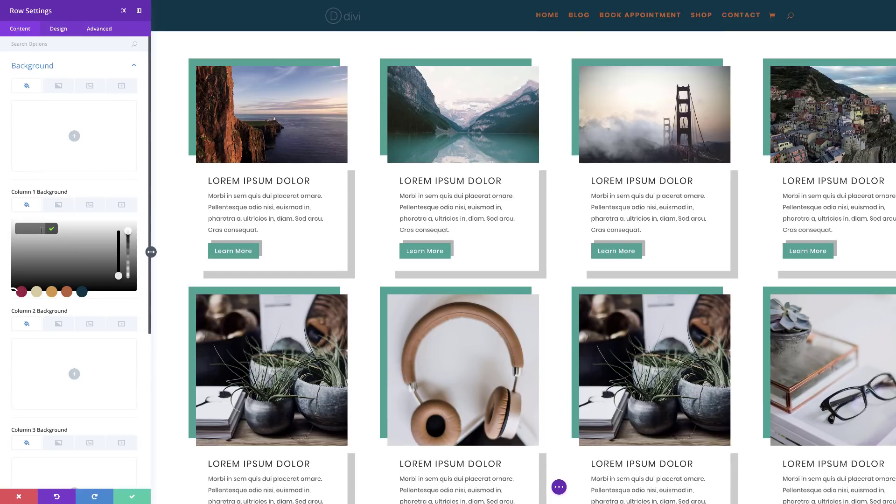
key(super+v)
Give columns 2, 3 and 4 of the row the same #379e94 background color and save the row settings.
scroll(86, 259, down, 1)
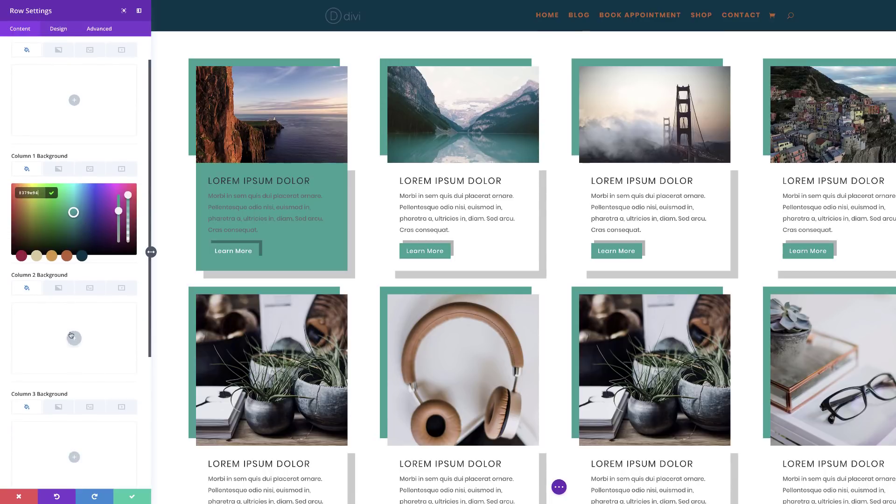
click(75, 339)
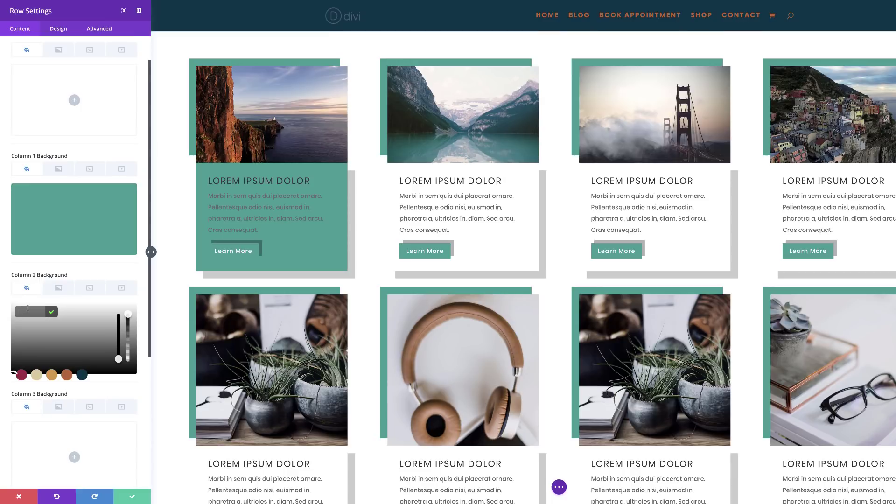
key(super+v)
scroll(75, 339, down, 2)
click(75, 348)
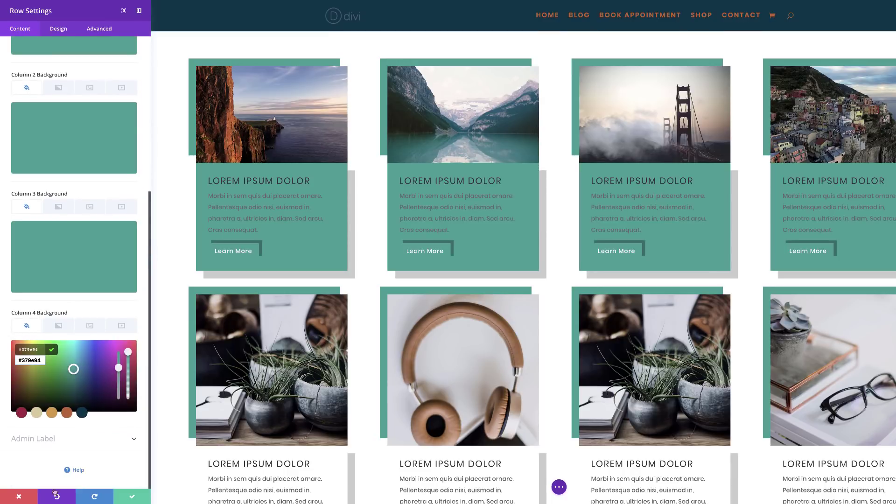
click(133, 498)
Copy the style of the upper row's first call to action module and paste it onto the first call to action below.
scroll(162, 178, down, 2)
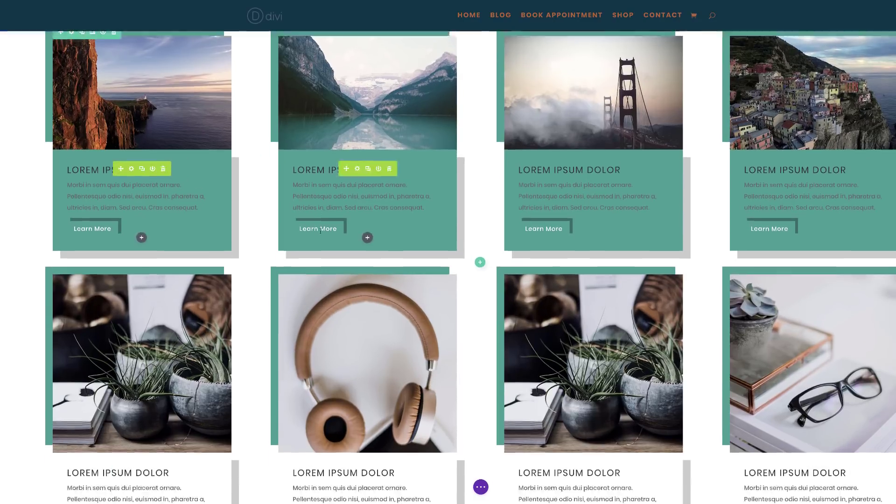
right_click(170, 181)
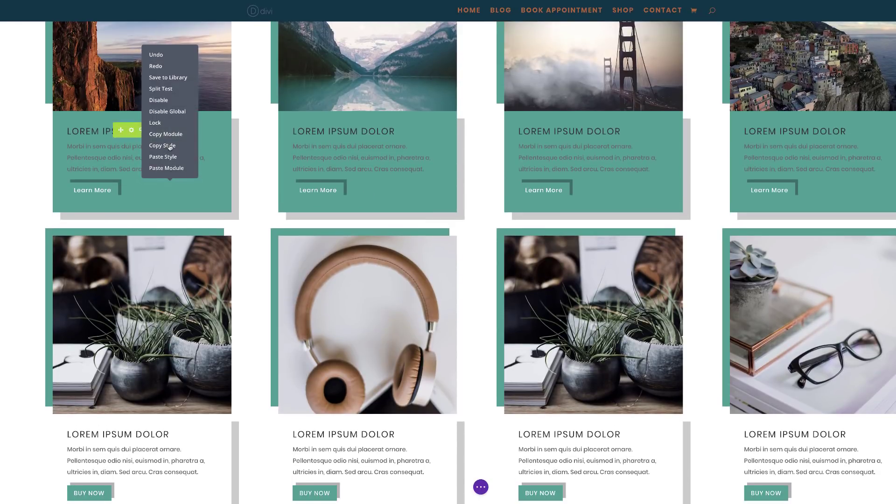
click(170, 145)
scroll(225, 233, down, 2)
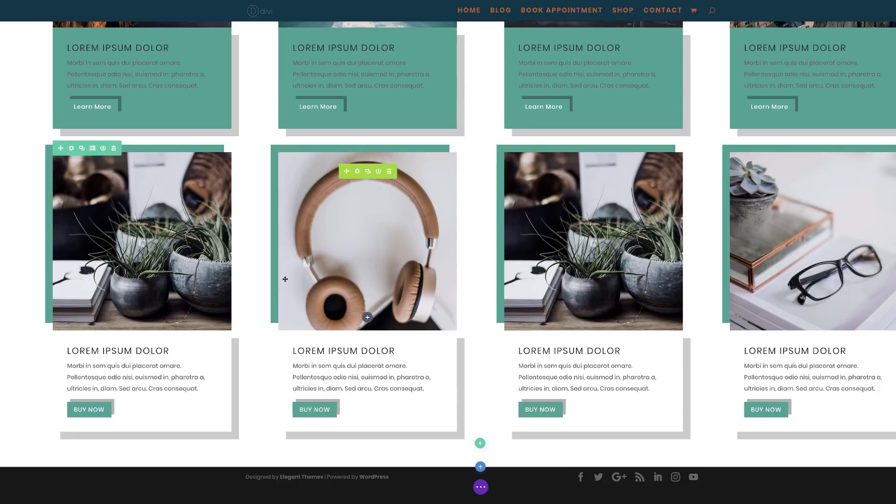
right_click(185, 406)
click(187, 388)
Set the button text color of the upper row's first call to action module to #379e94.
scroll(186, 389, up, 3)
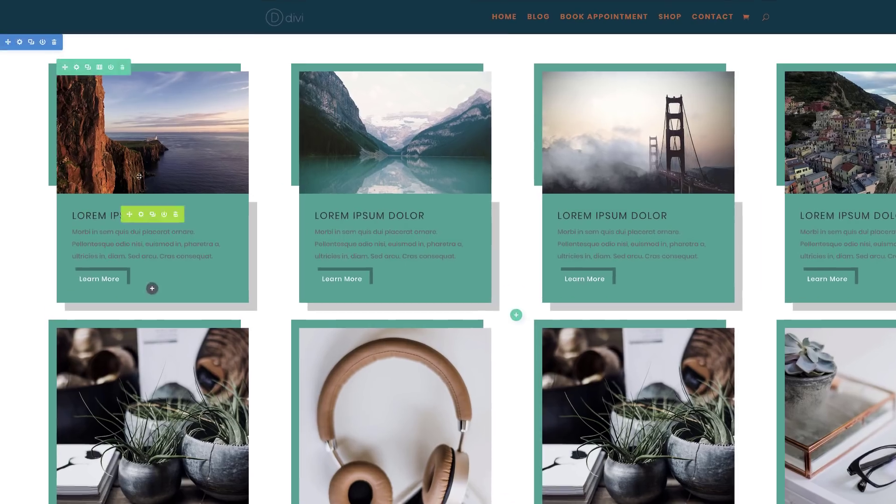
click(141, 214)
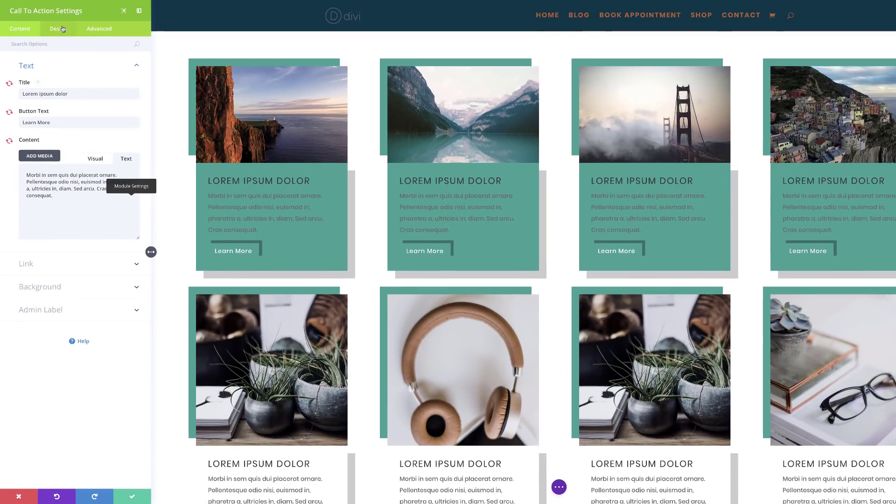
click(101, 107)
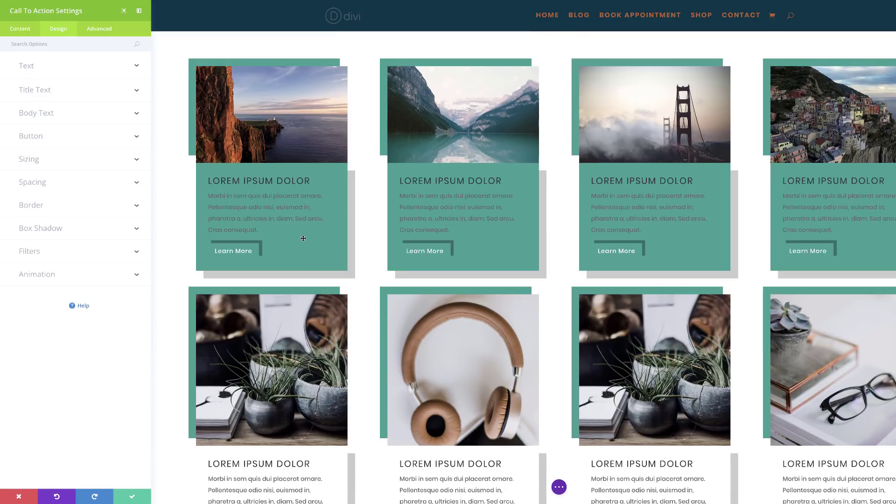
click(43, 143)
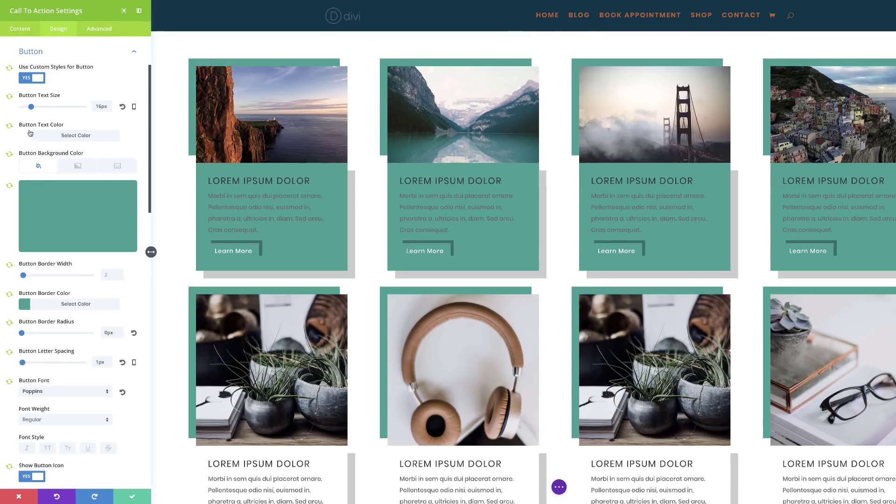
click(25, 136)
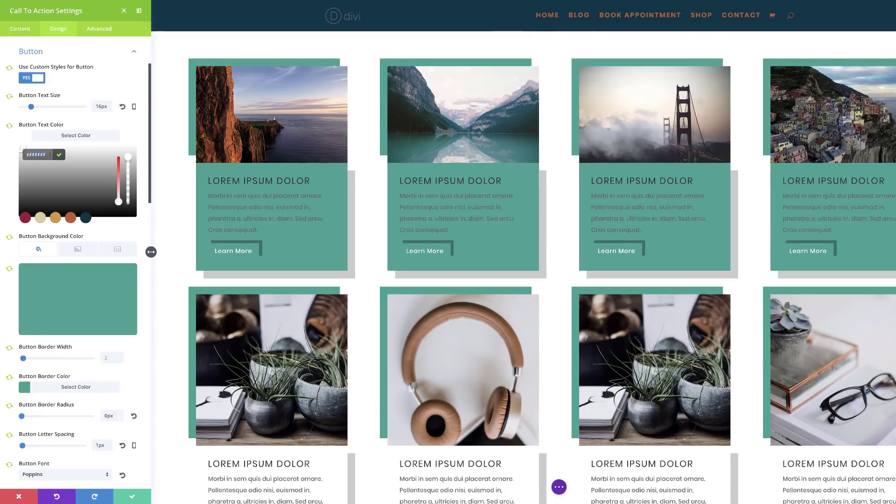
key(ctrl+v)
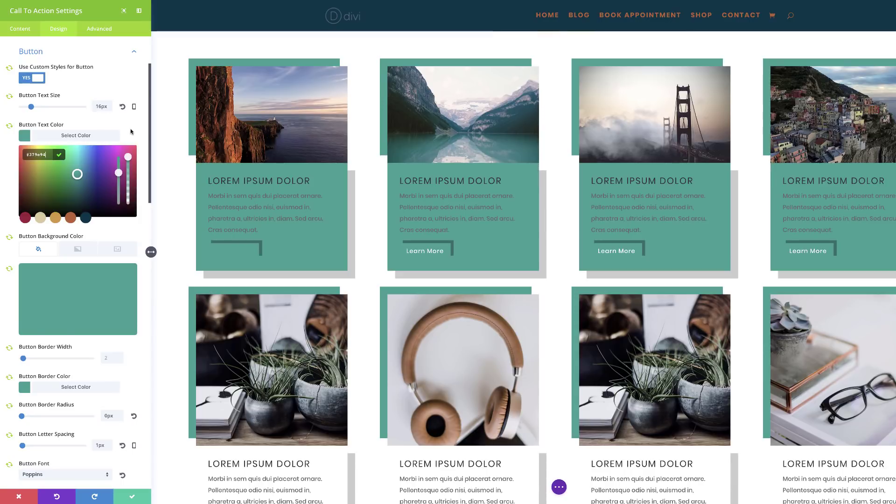
click(81, 137)
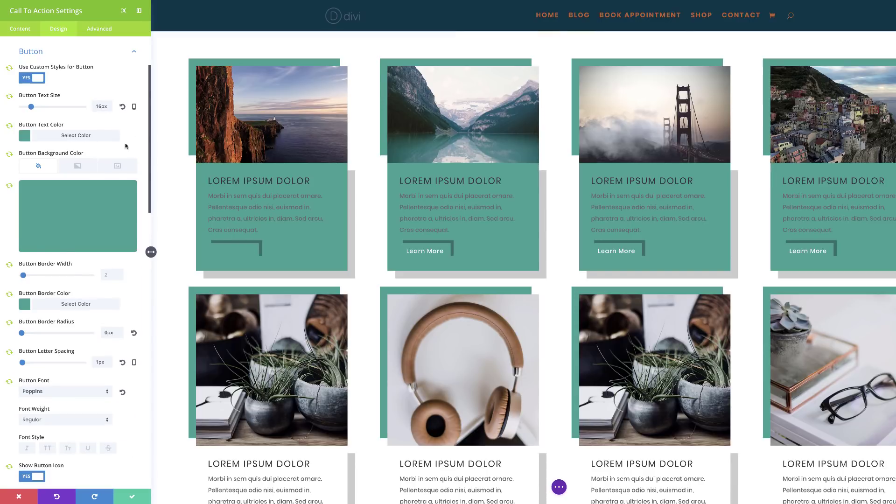
Set the call to action button's background color and border color to white, #ffffff.
click(66, 207)
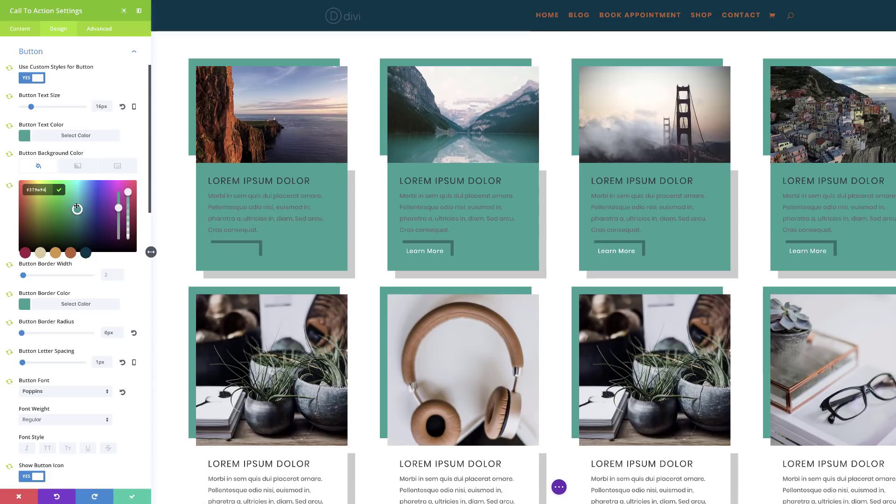
drag(77, 210, 19, 181)
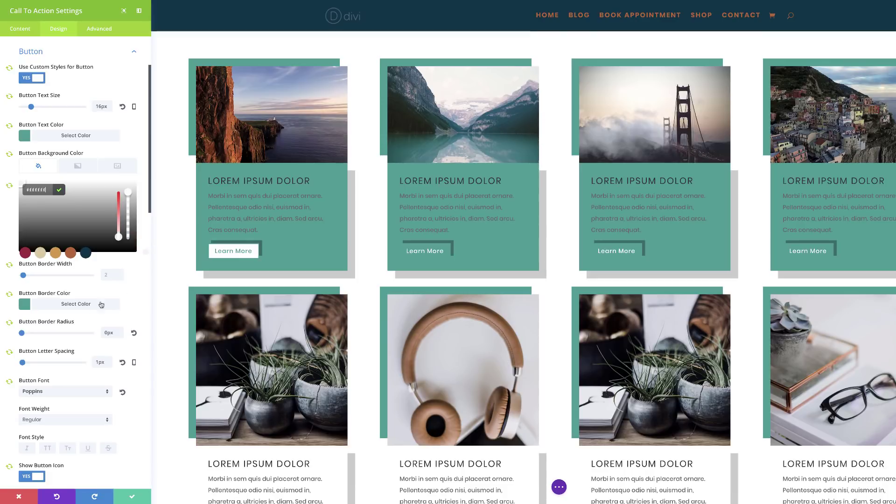
click(25, 305)
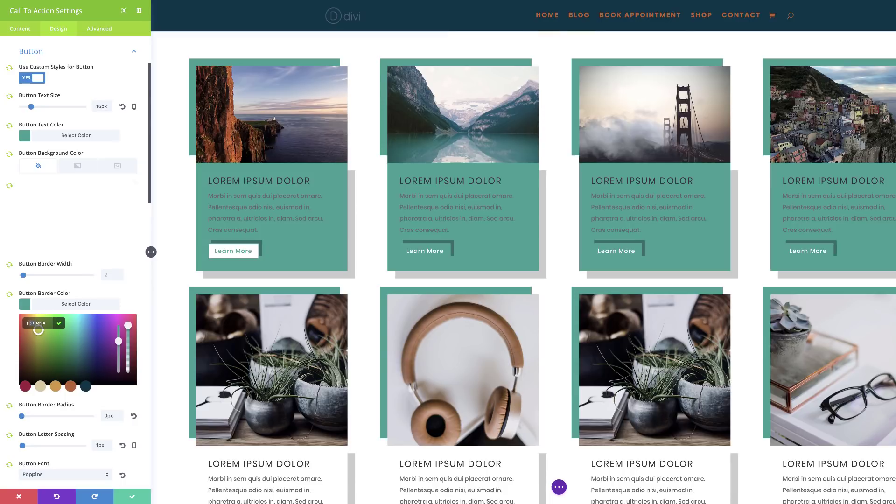
double_click(46, 323)
text(ffffff)
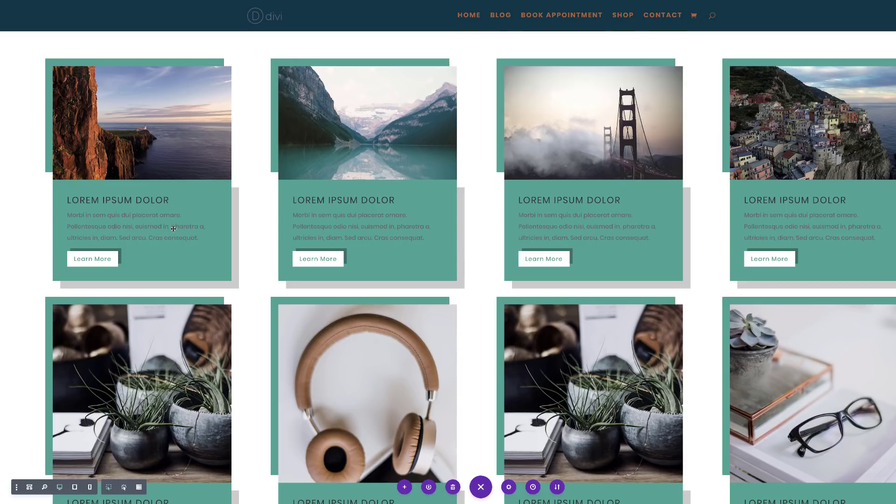
Change the text color of the upper row's first call to action module to Light and save the module.
click(135, 202)
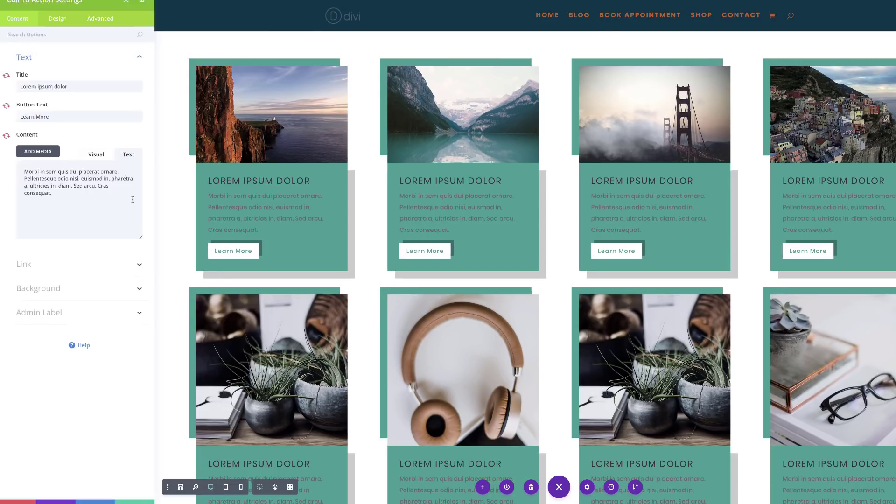
click(60, 31)
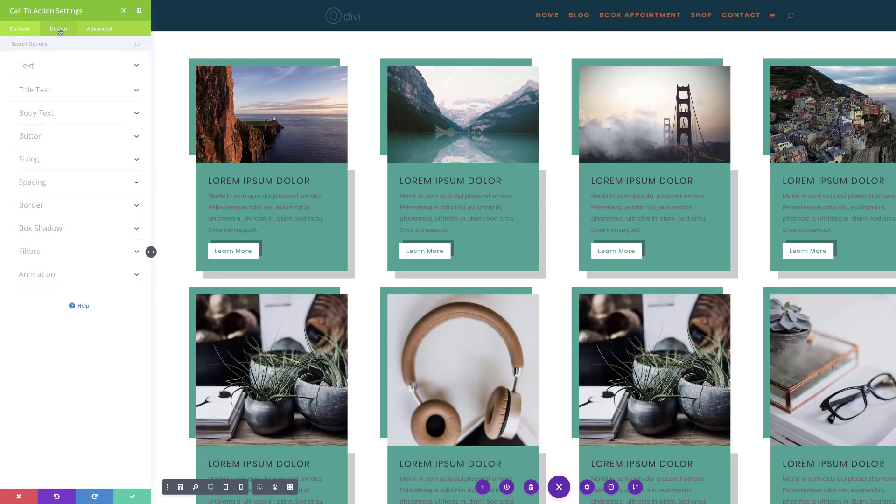
click(42, 67)
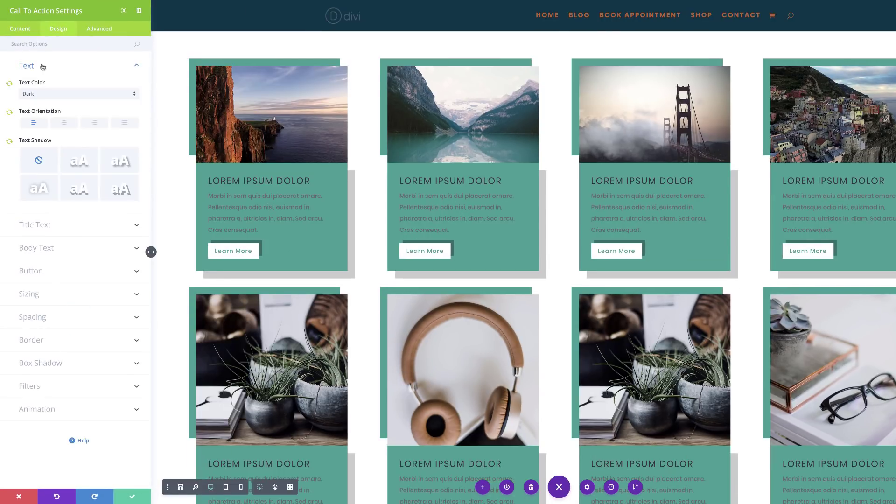
click(44, 96)
click(47, 104)
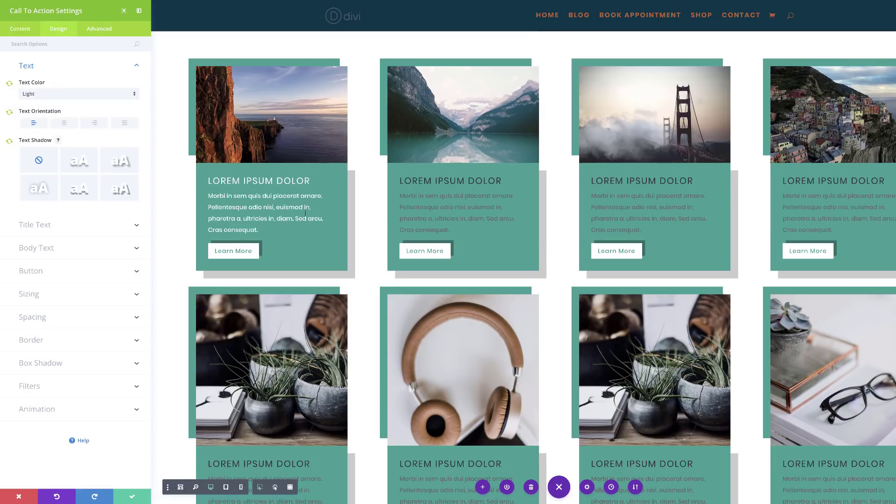
click(133, 497)
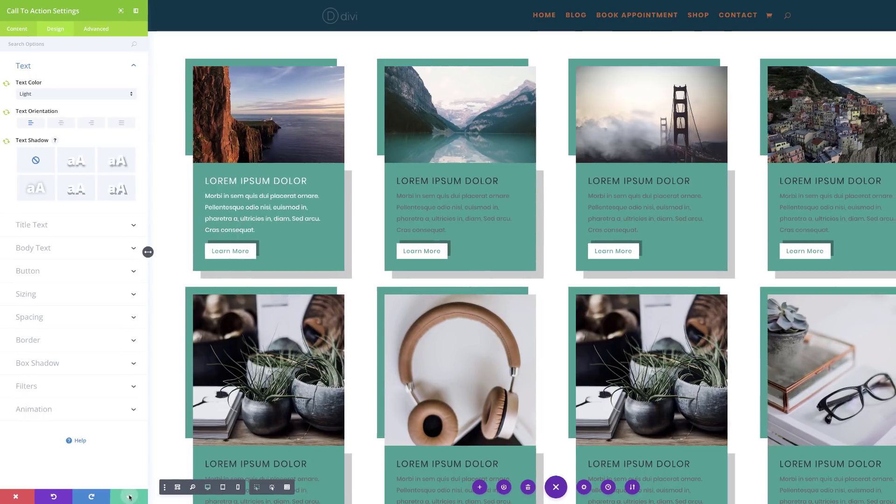
Set the box shadow color of the upper row's first image to rgba(0,0,0,0.2) and save the module.
scroll(243, 278, down, 1)
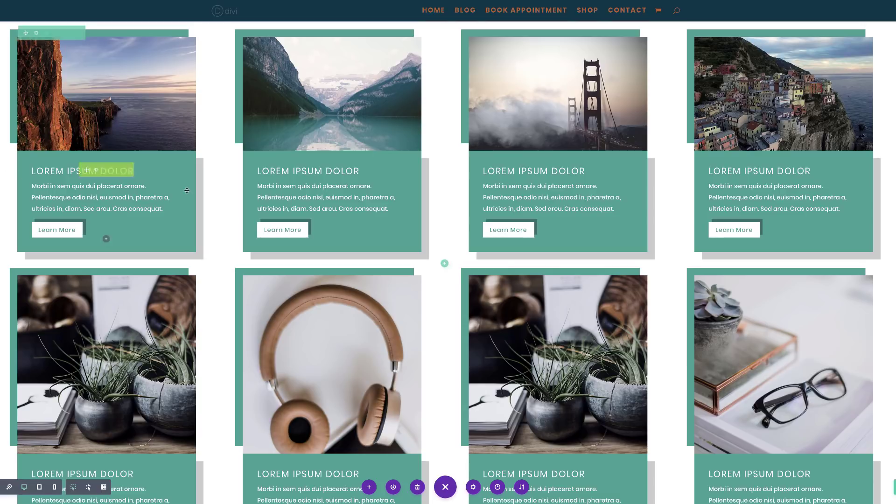
scroll(782, 238, down, 3)
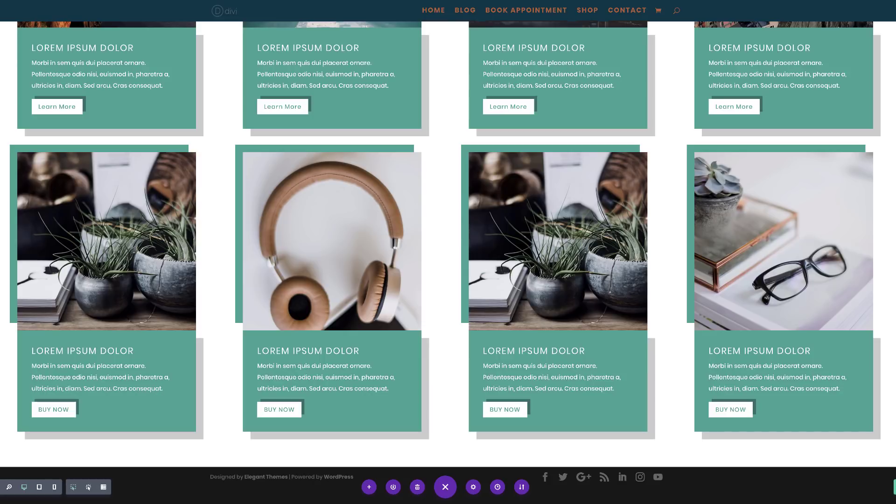
scroll(253, 234, up, 3)
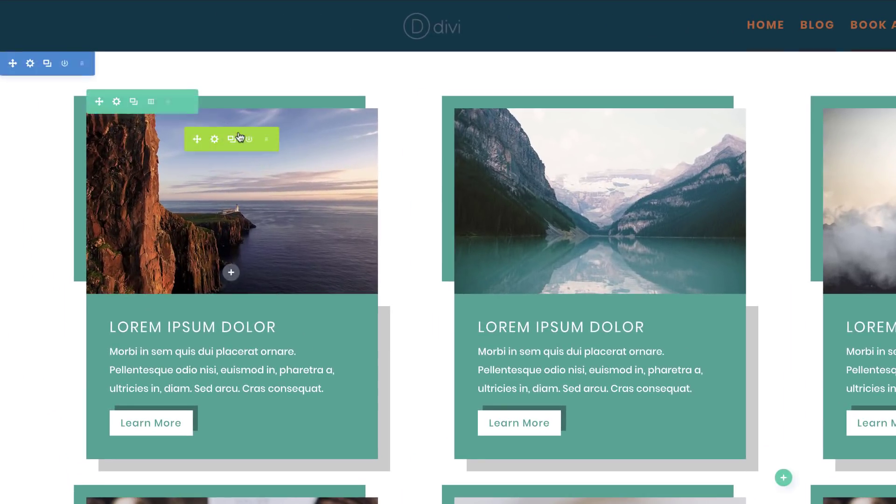
click(215, 139)
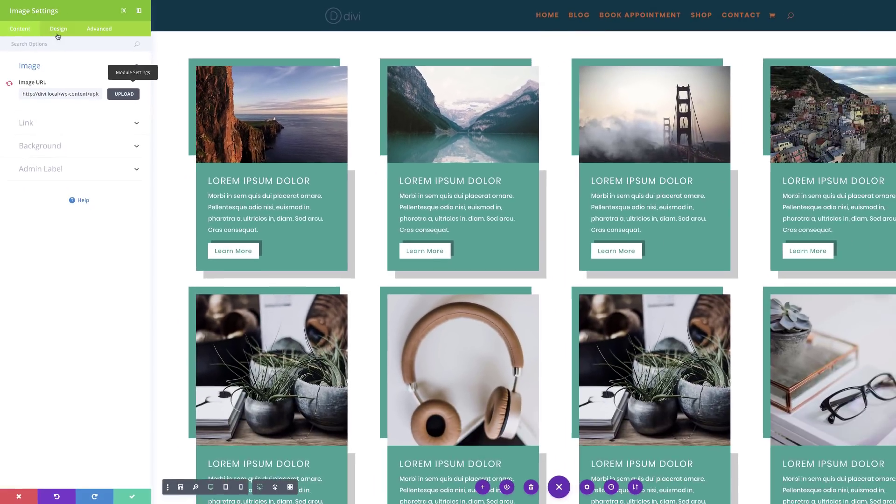
click(63, 31)
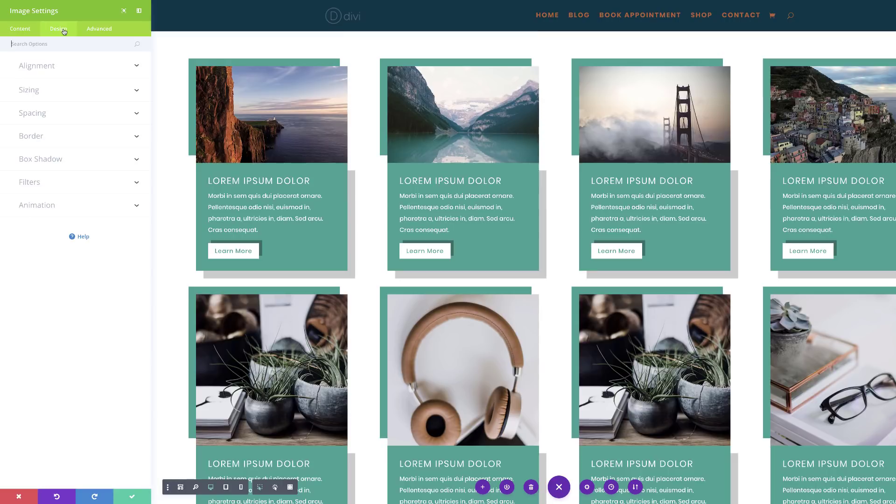
click(58, 160)
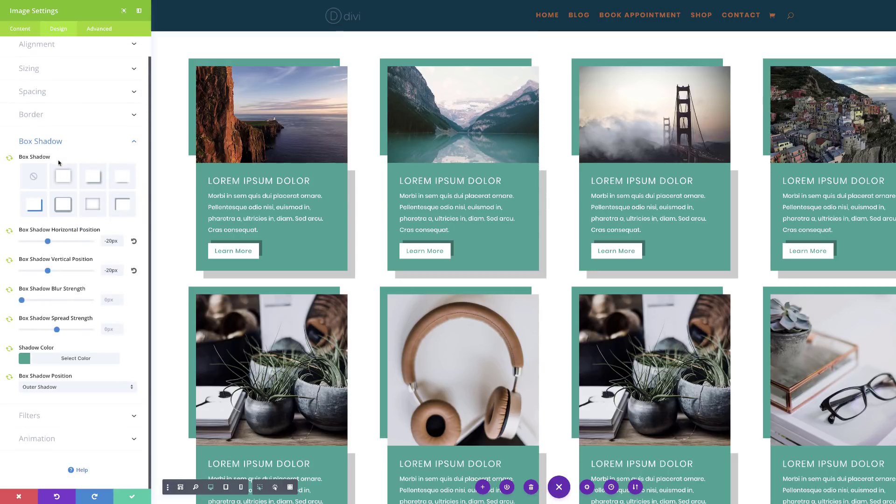
click(24, 360)
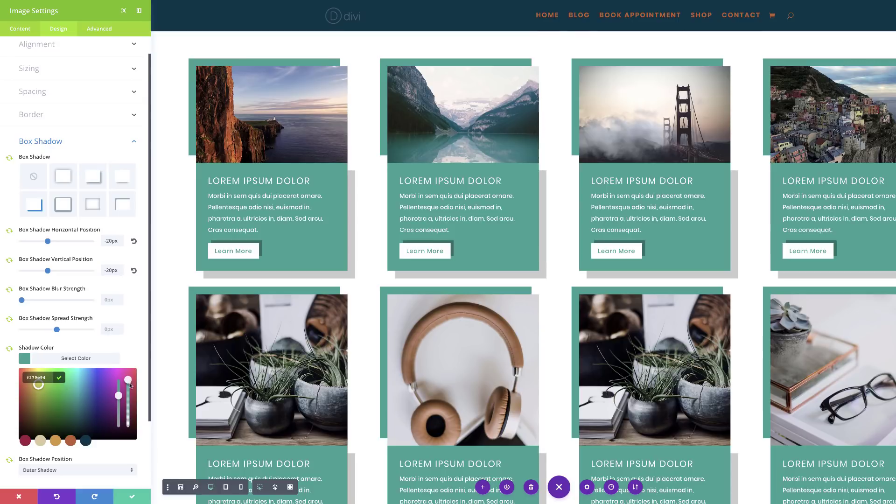
drag(130, 386, 130, 390)
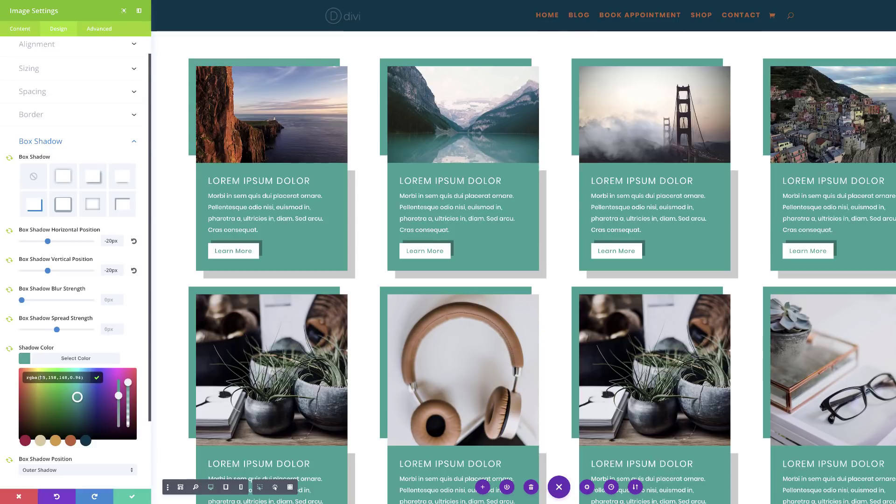
text(rgba(0,0,0,0.2))
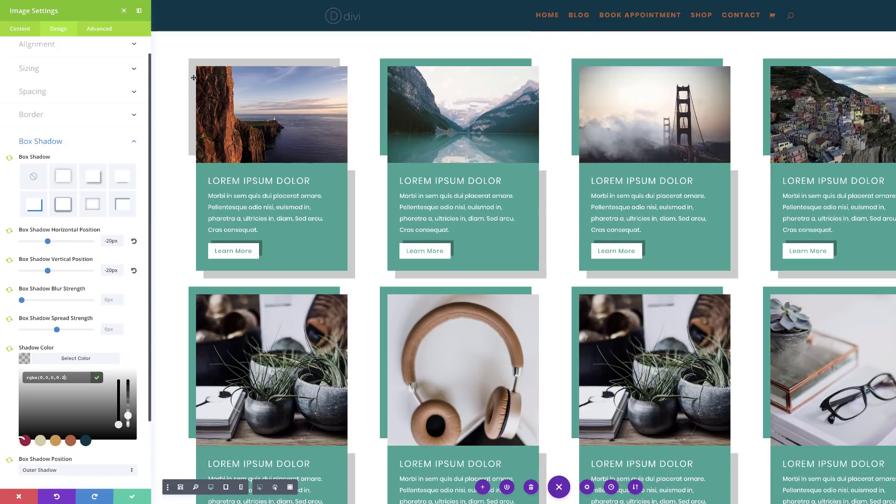
click(132, 498)
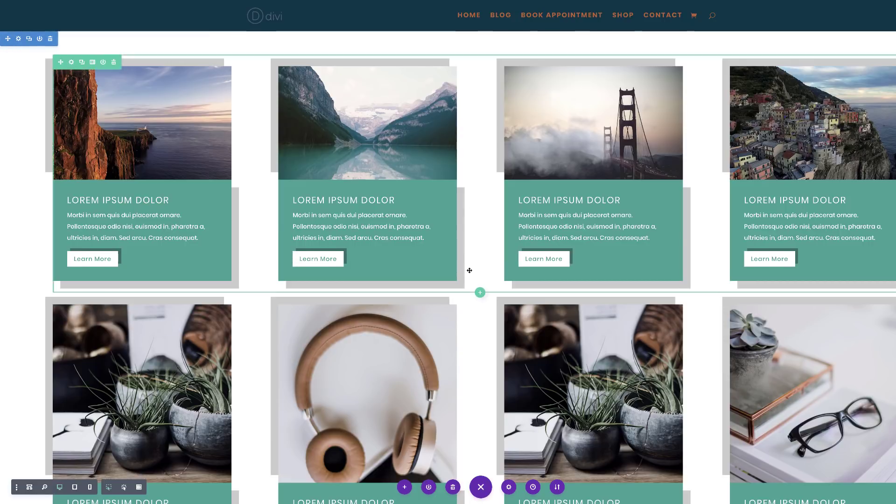
Reduce the brightness filter of the upper row's first image to 88%.
scroll(470, 270, down, 3)
scroll(468, 274, up, 3)
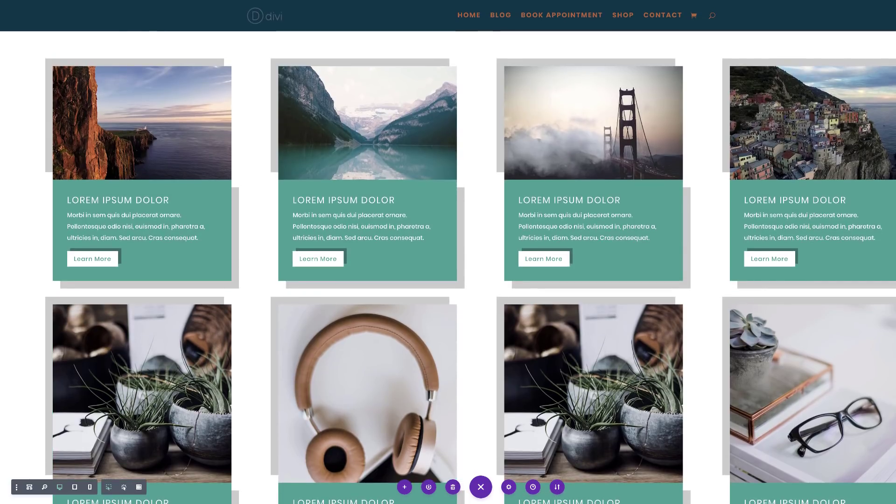
mouse_move(132, 89)
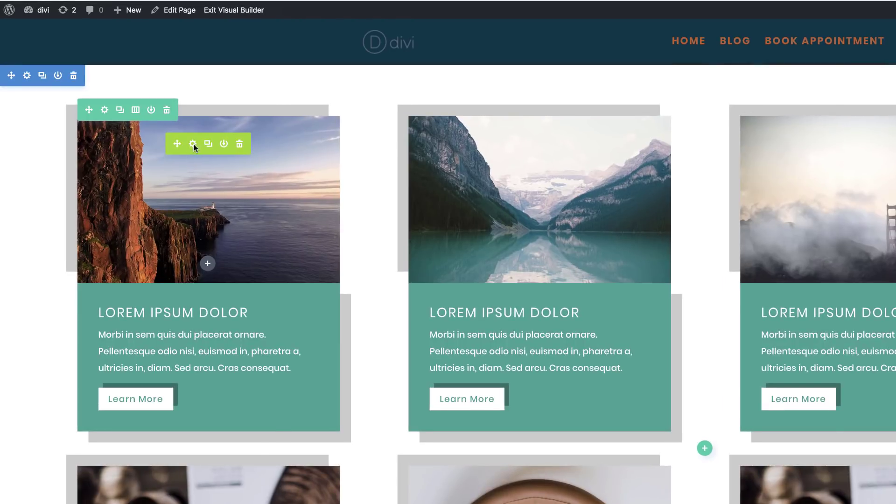
click(193, 144)
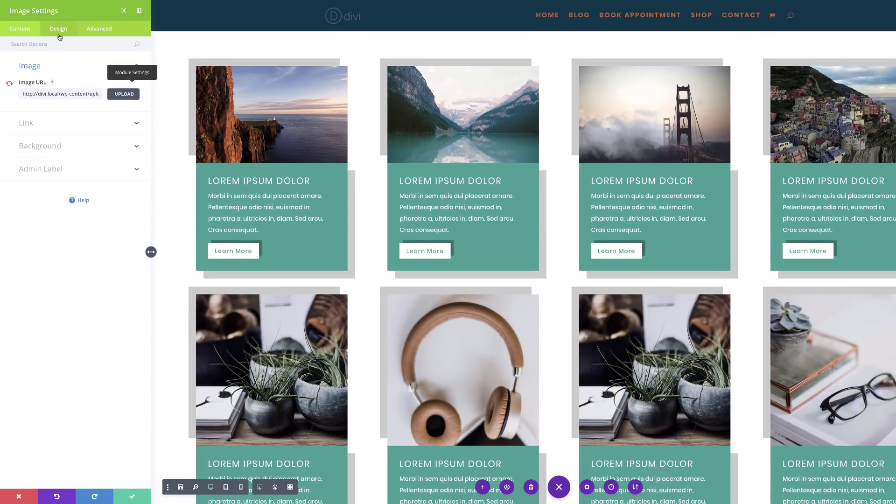
click(59, 29)
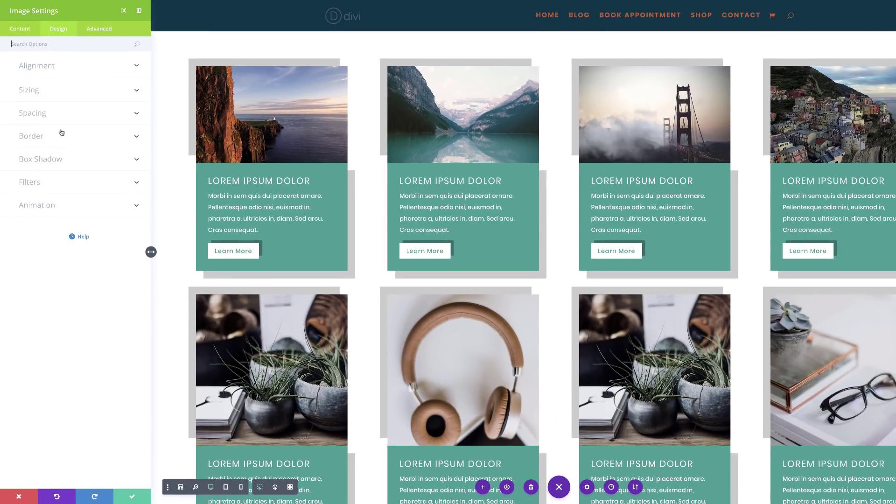
click(39, 184)
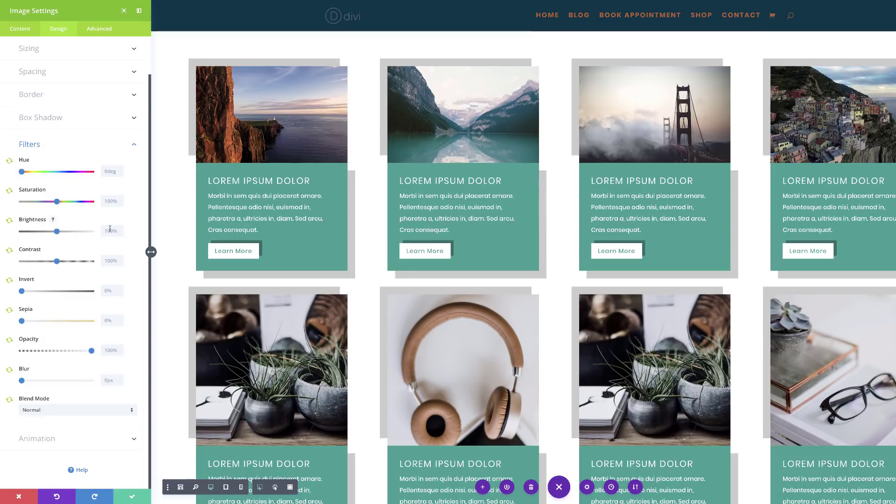
mouse_move(57, 231)
mouse_down()
mouse_move(45, 233)
mouse_move(52, 232)
mouse_up()
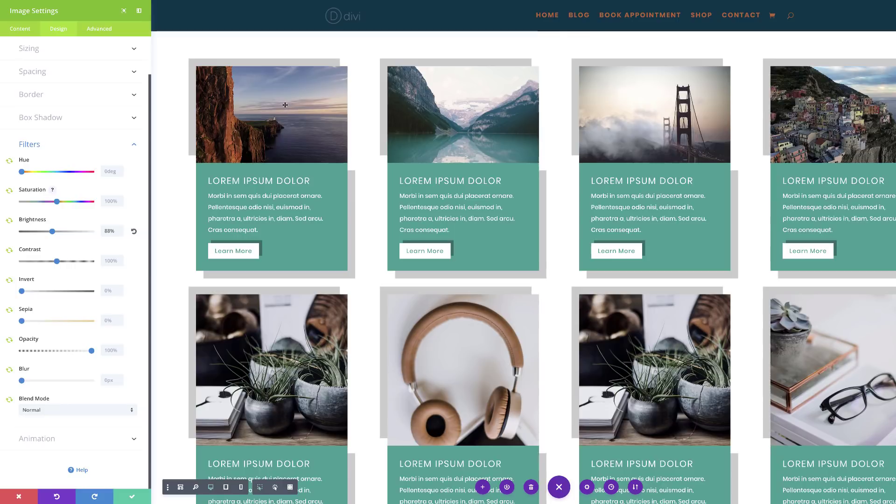
Set the blend mode of the upper row's first image to Luminosity and save the module.
click(92, 411)
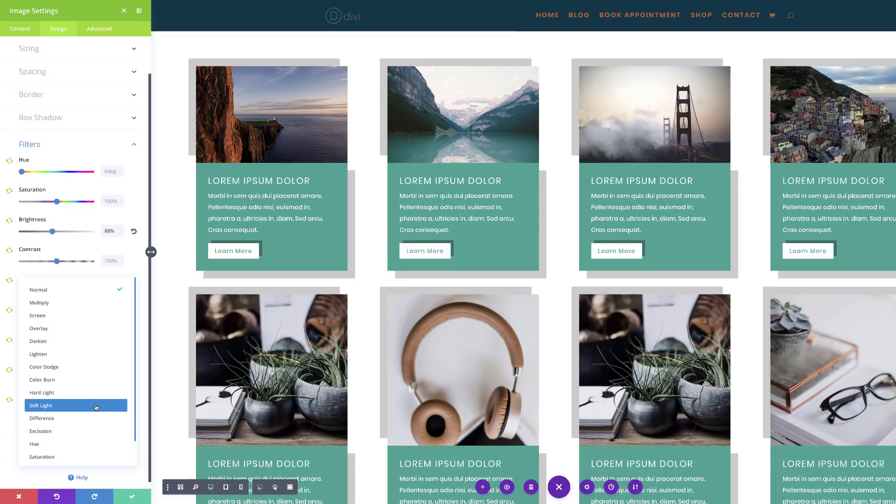
scroll(96, 420, down, 2)
click(55, 453)
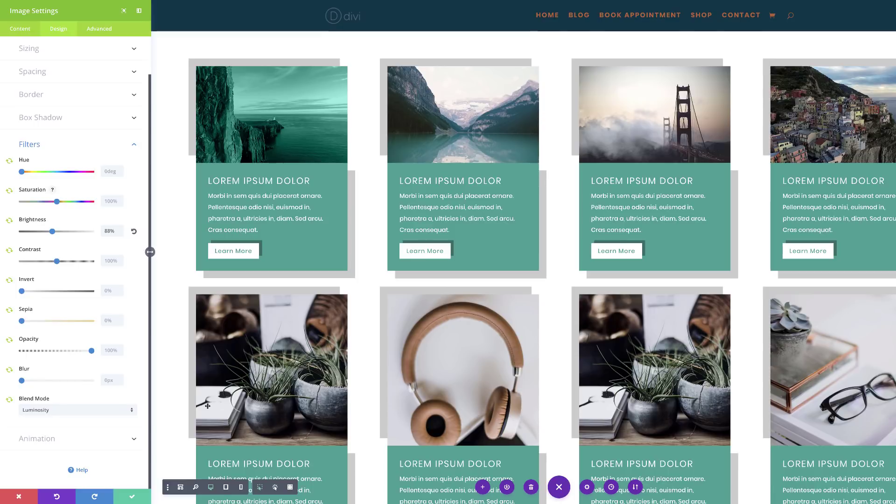
click(133, 499)
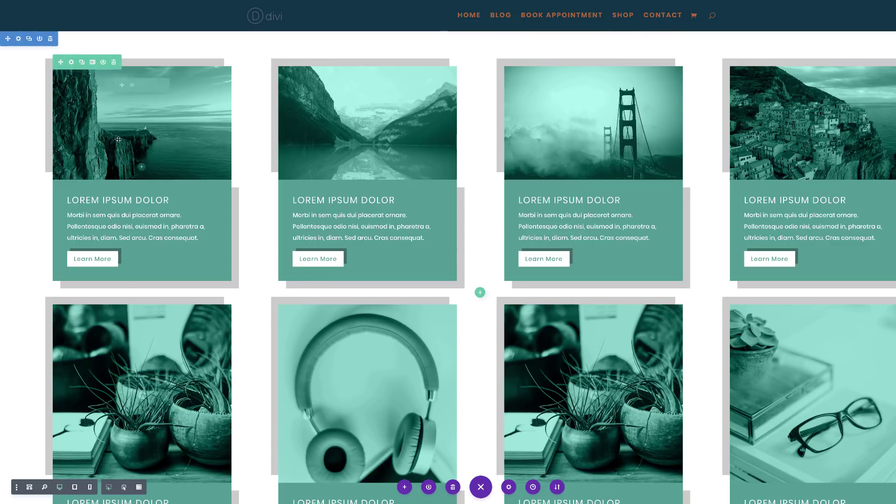
Change the column 1 background of the lower row to dark blue and save the row.
scroll(437, 235, down, 3)
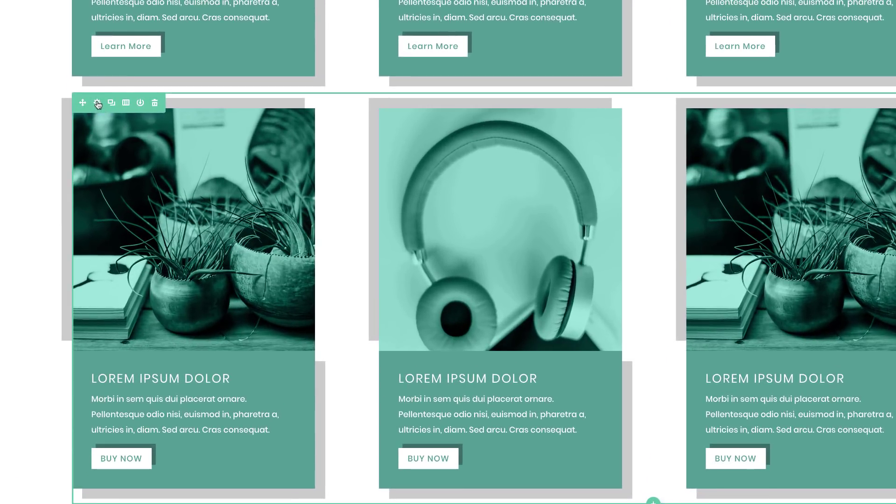
click(97, 103)
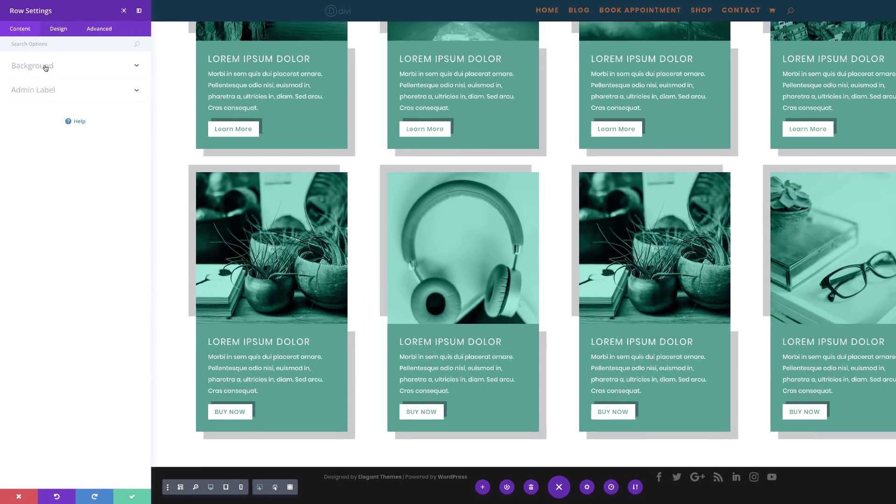
click(46, 55)
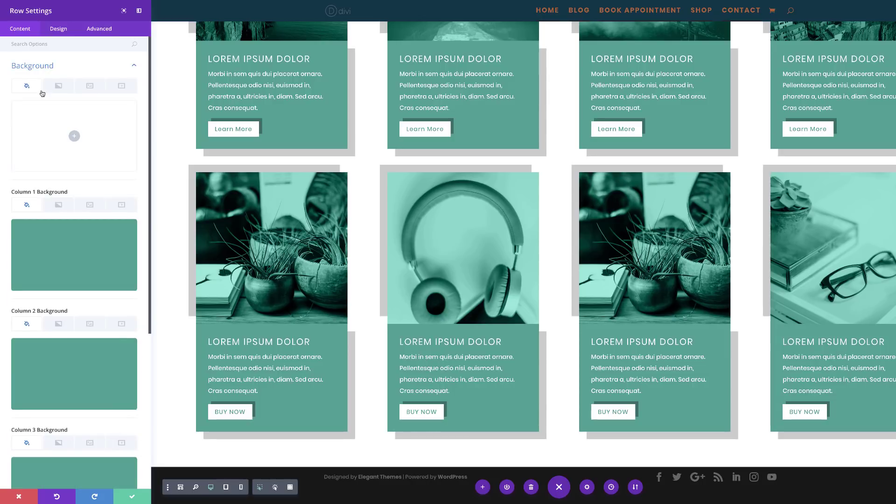
click(63, 249)
drag(74, 249, 81, 265)
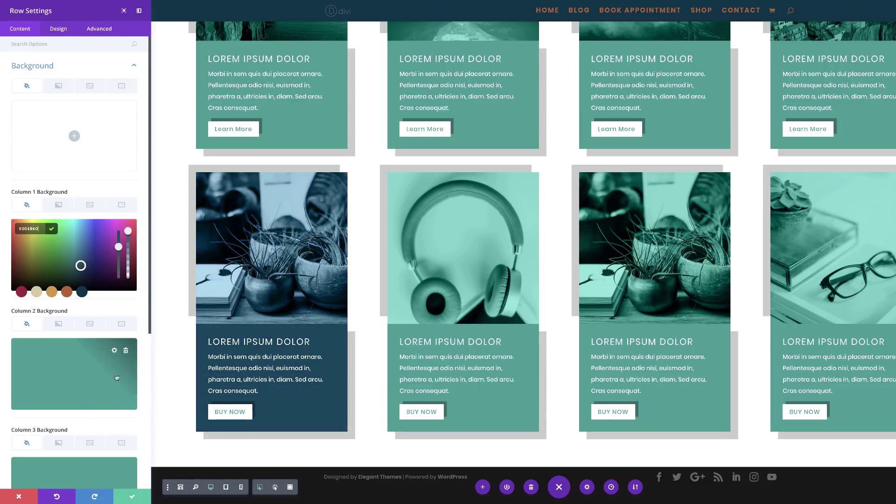
click(132, 496)
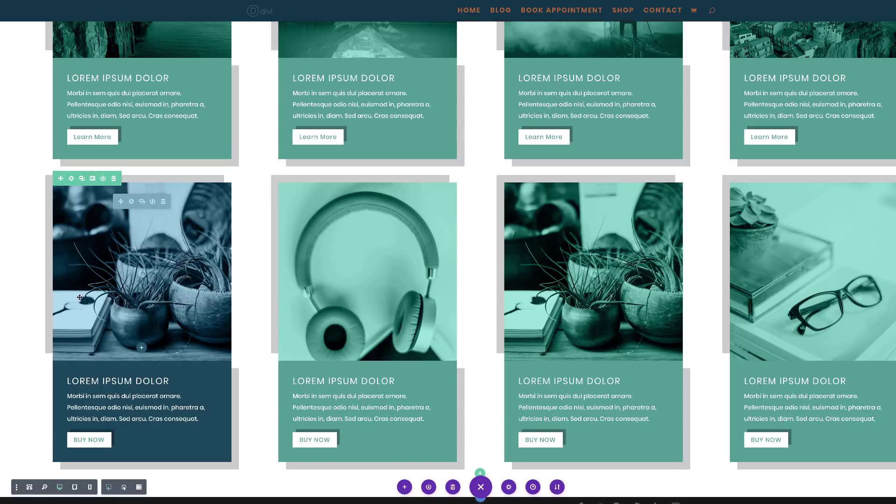
Change the filter blend mode of the lower row's second image to one that keeps the photo's own colors.
scroll(12, 286, down, 2)
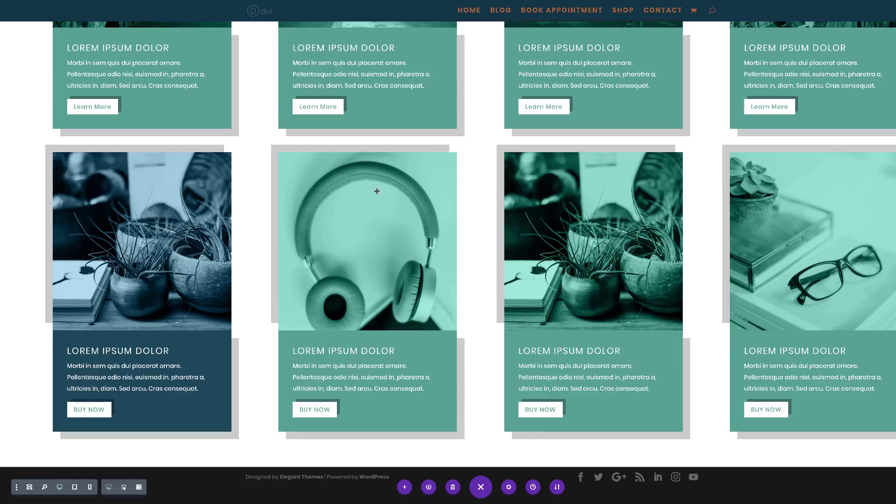
scroll(377, 191, up, 1)
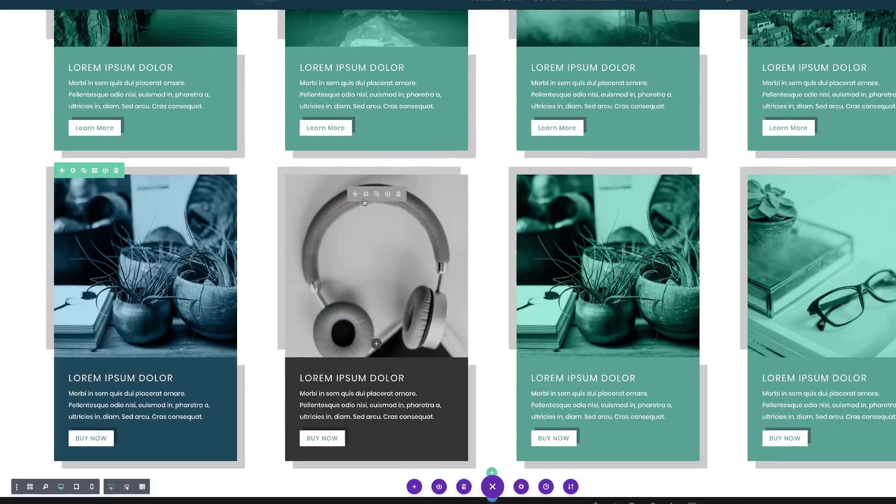
click(365, 195)
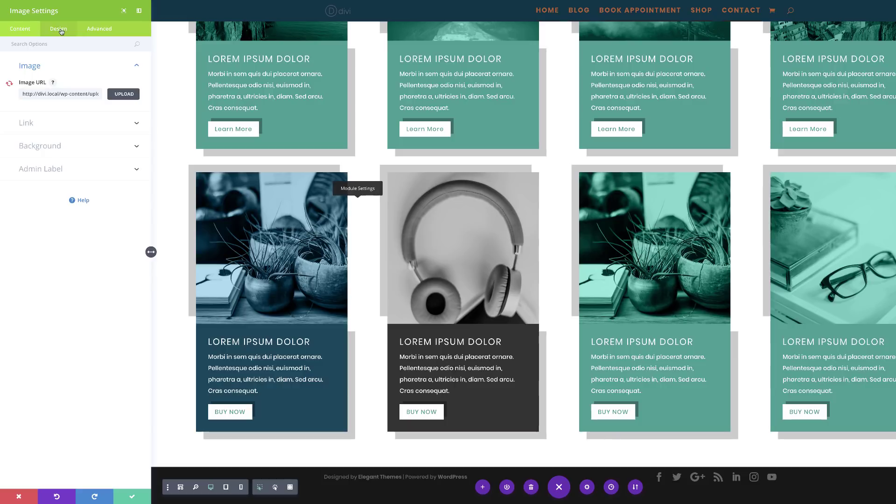
click(59, 29)
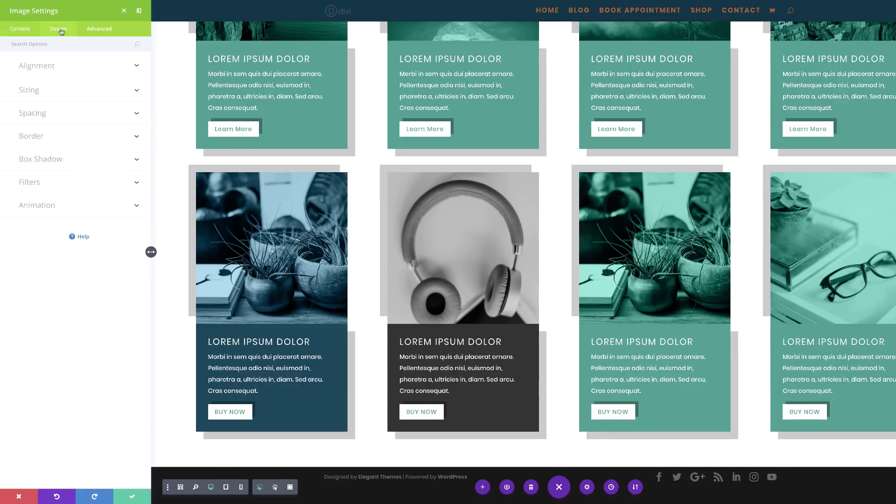
click(37, 183)
scroll(53, 202, down, 1)
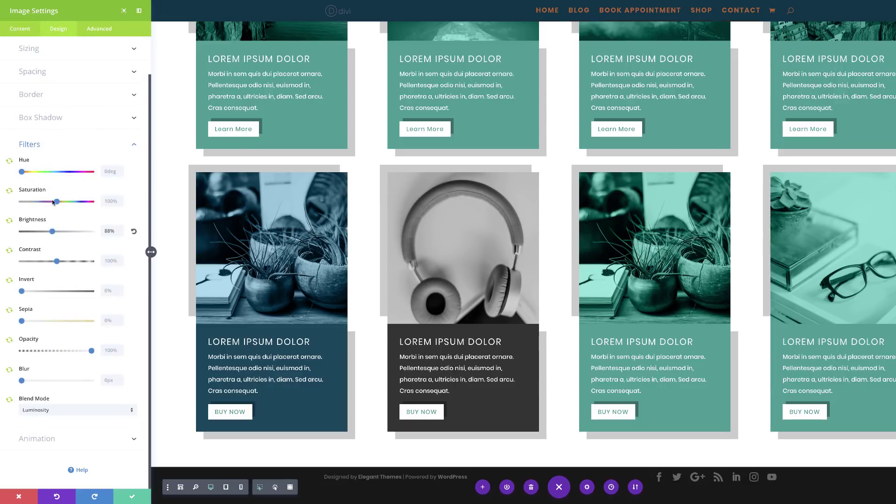
click(64, 411)
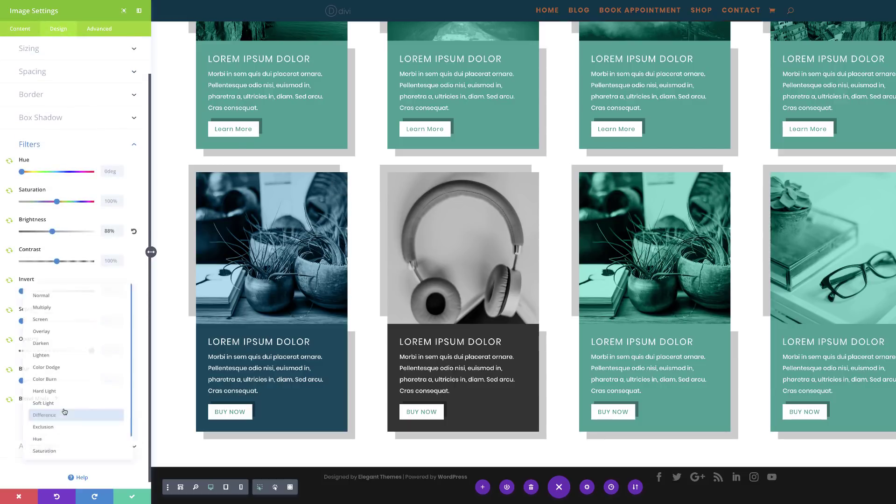
click(55, 368)
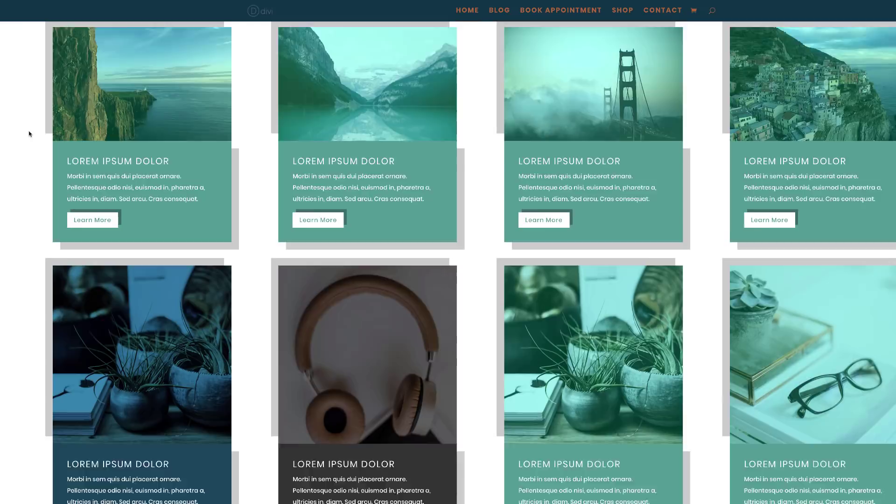
scroll(29, 134, down, 2)
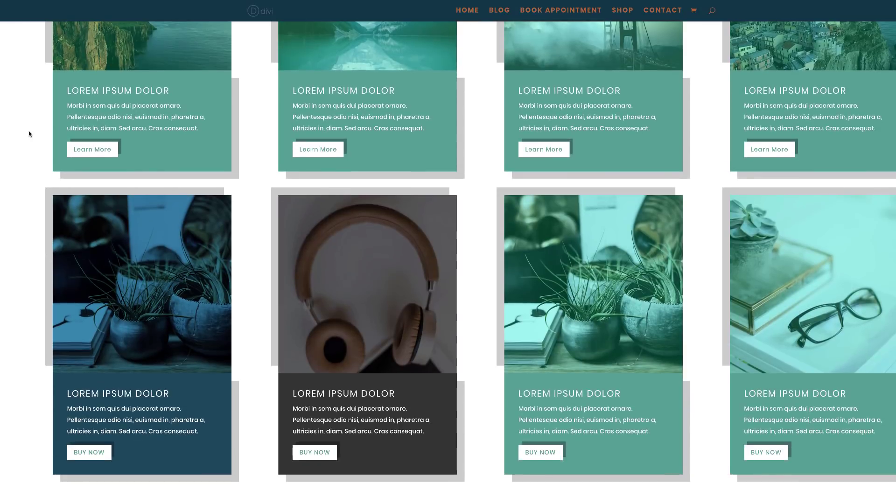
scroll(29, 134, up, 3)
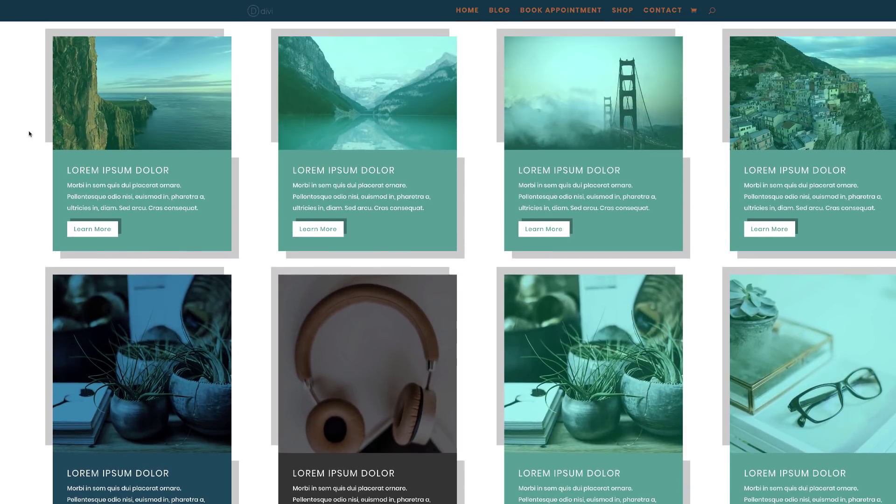